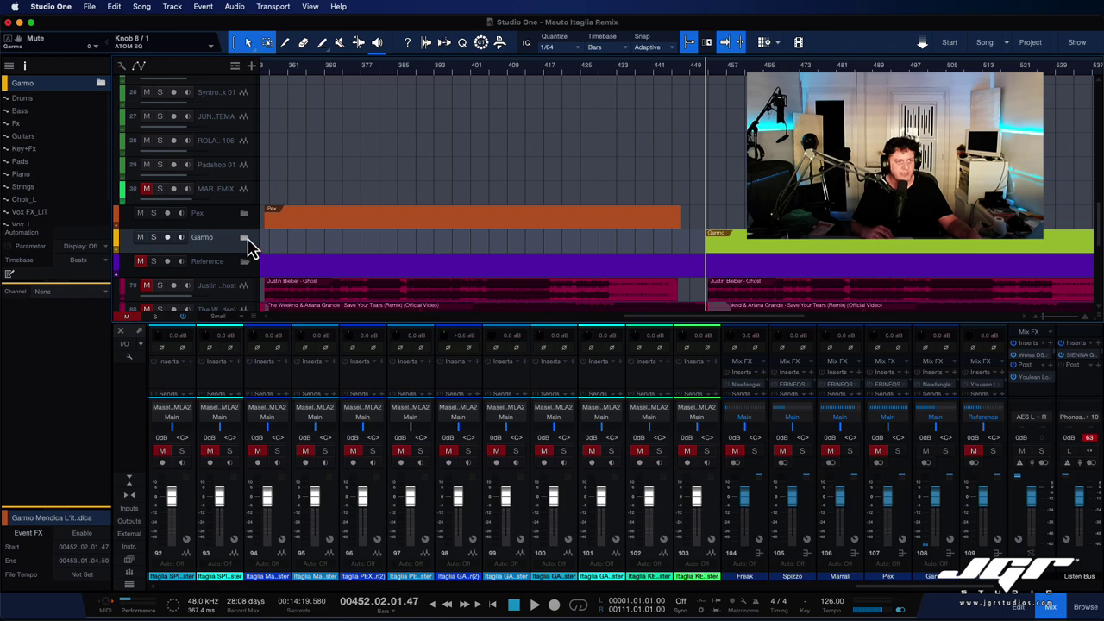
- Expand the Garmo folder track and start playback of its stems from bar 452
{"action": "left_click", "coordinate": [244, 238]}
{"action": "scroll", "coordinate": [627, 233], "scroll_direction": "down", "scroll_amount": 10}
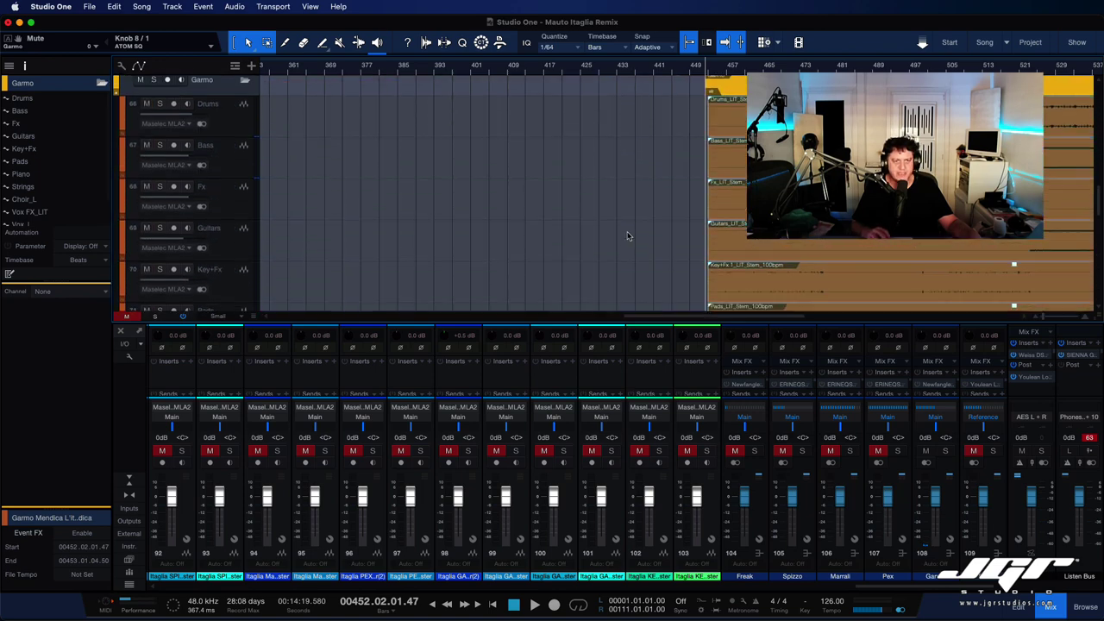
{"action": "scroll", "coordinate": [626, 231], "scroll_direction": "right", "scroll_amount": 5}
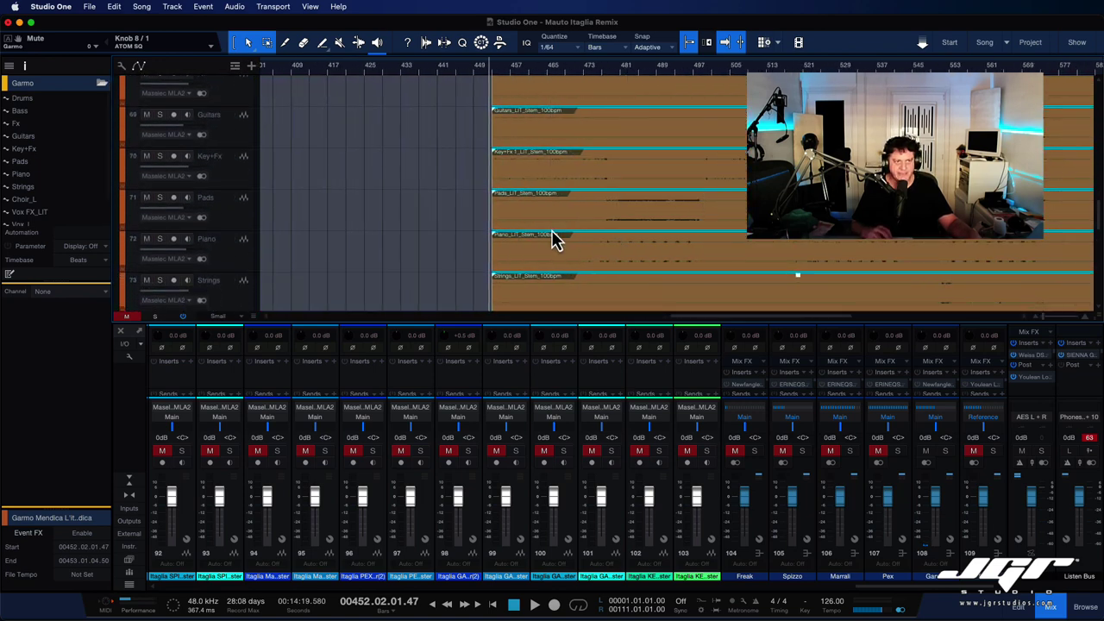
{"action": "key", "text": "space"}
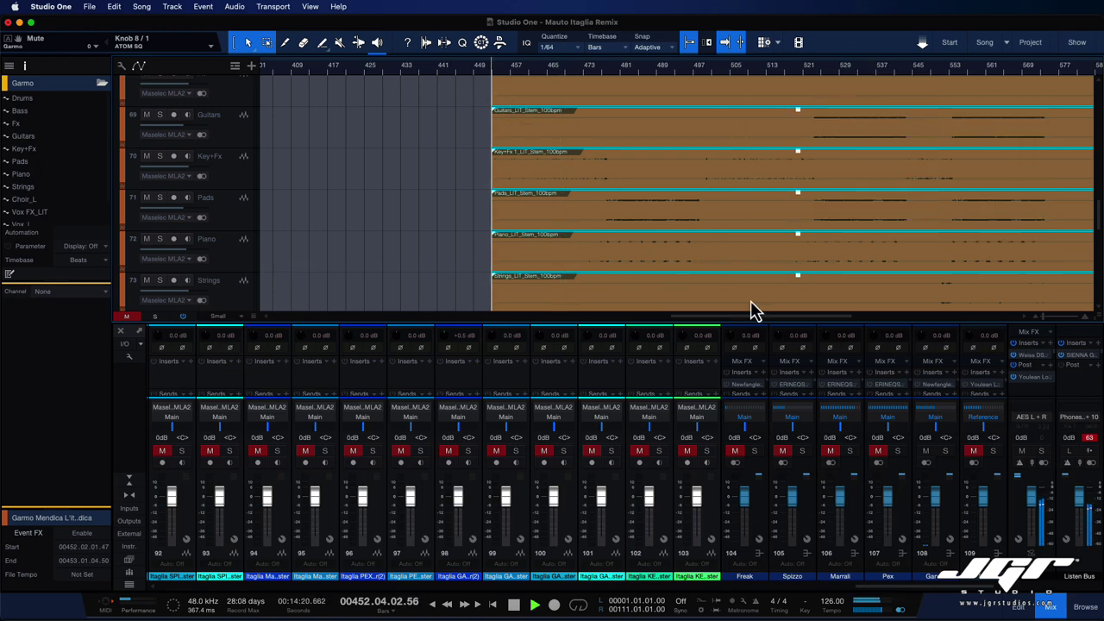
- Enlarge the mixer's insert area, open Newfangled Elevate on the Garmo bus and activate it
{"action": "left_click_drag", "start_coordinate": [887, 323], "coordinate": [882, 142]}
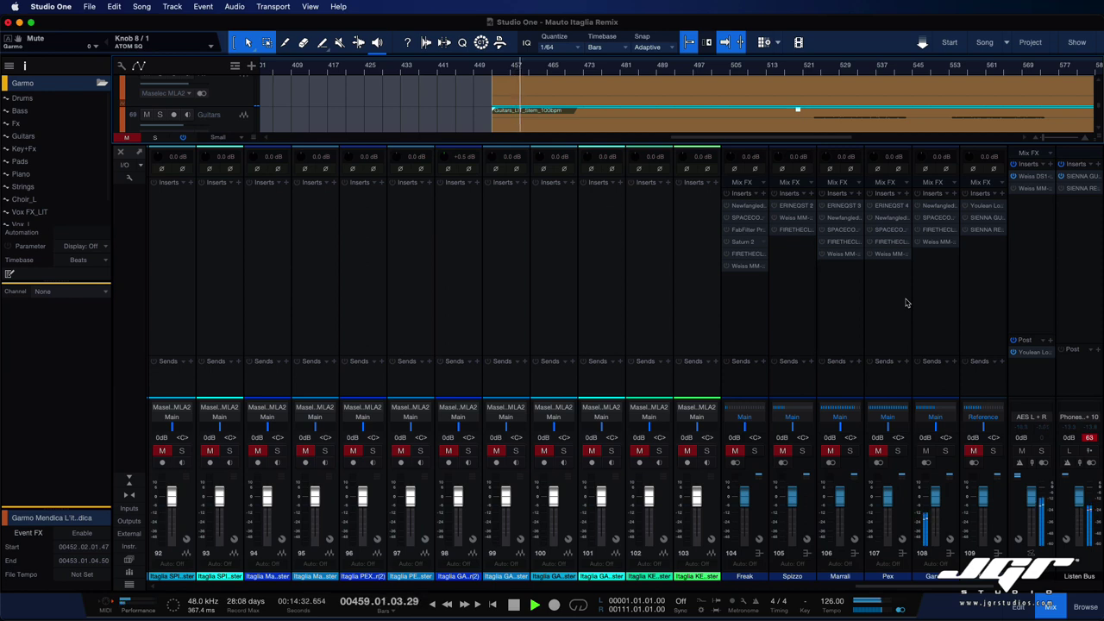
{"action": "double_click", "coordinate": [936, 205]}
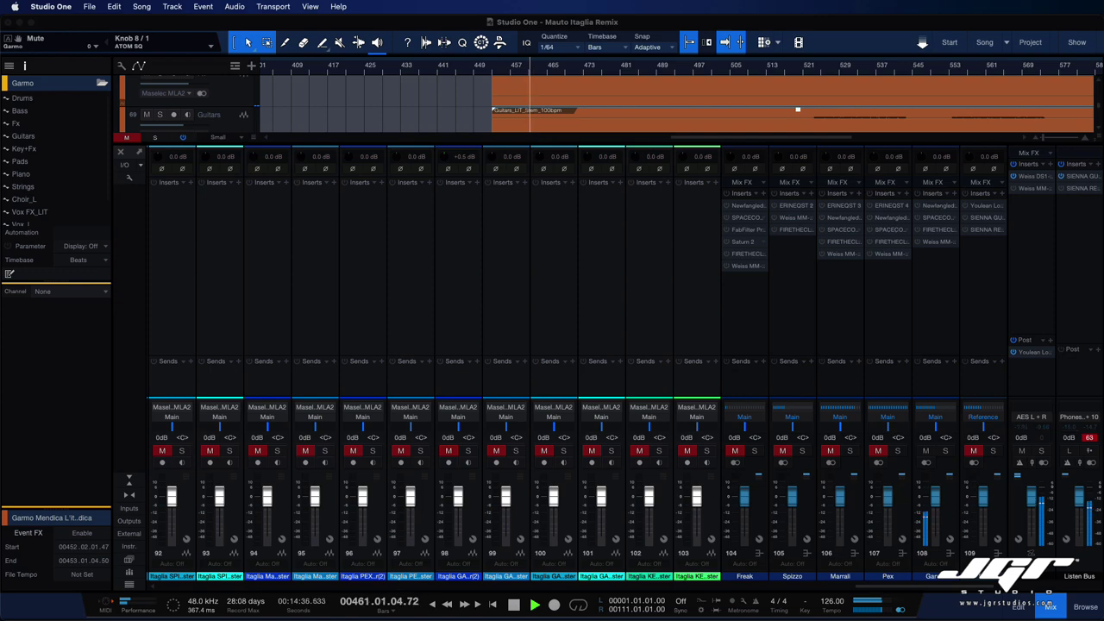
{"action": "left_click_drag", "start_coordinate": [882, 44], "coordinate": [248, 79]}
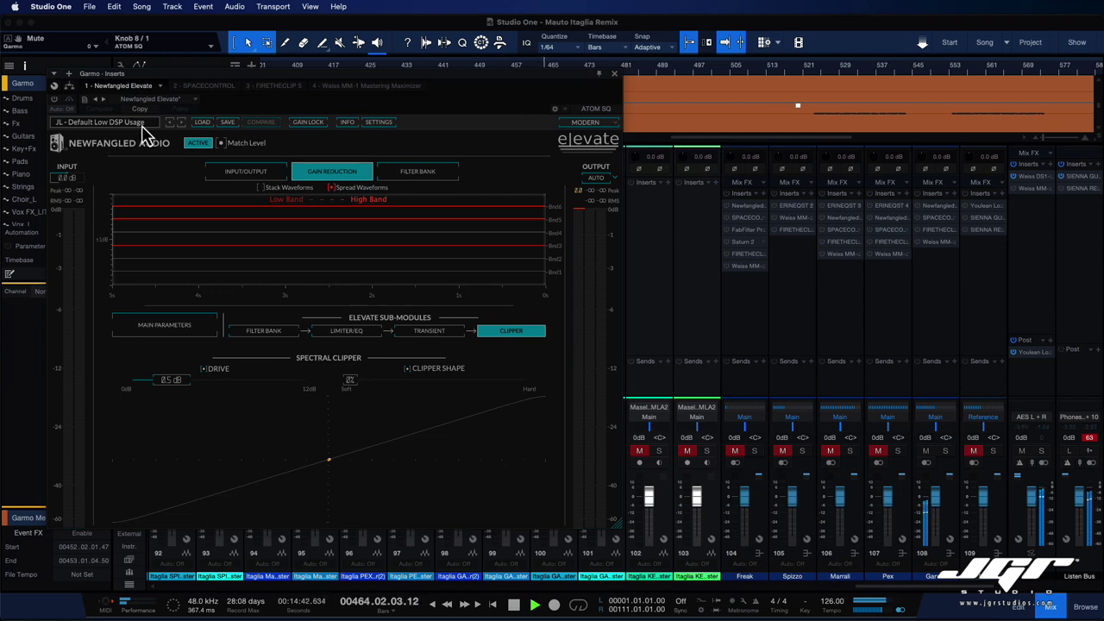
{"action": "left_click", "coordinate": [54, 98]}
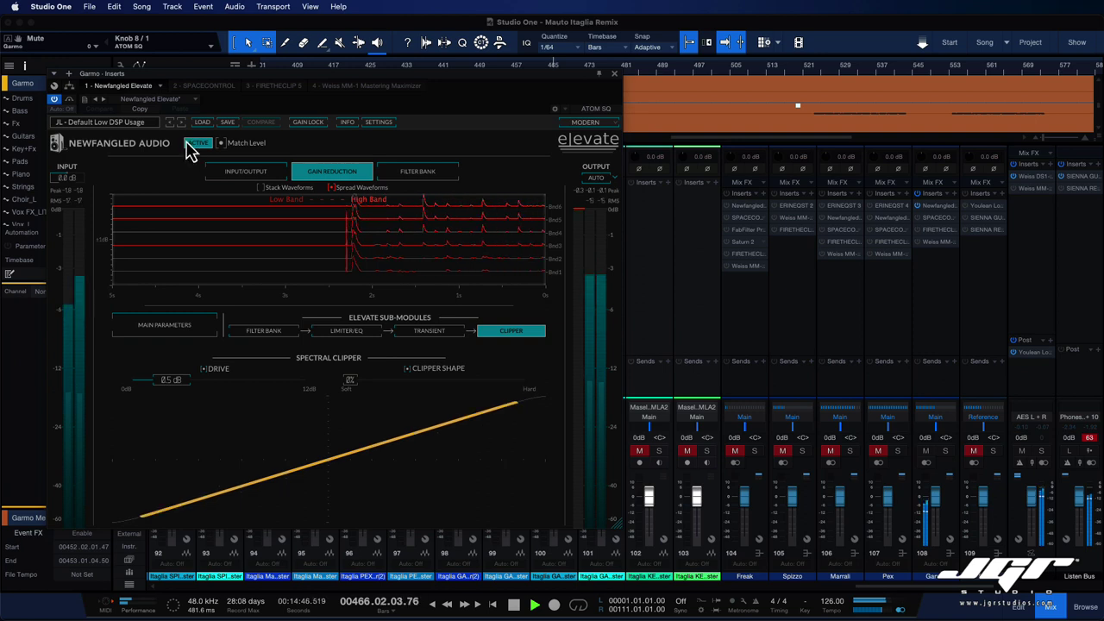
- Enable Elevate's automatic output level, compare the sound with the plug-in bypassed, and stop playback
{"action": "left_click", "coordinate": [596, 177]}
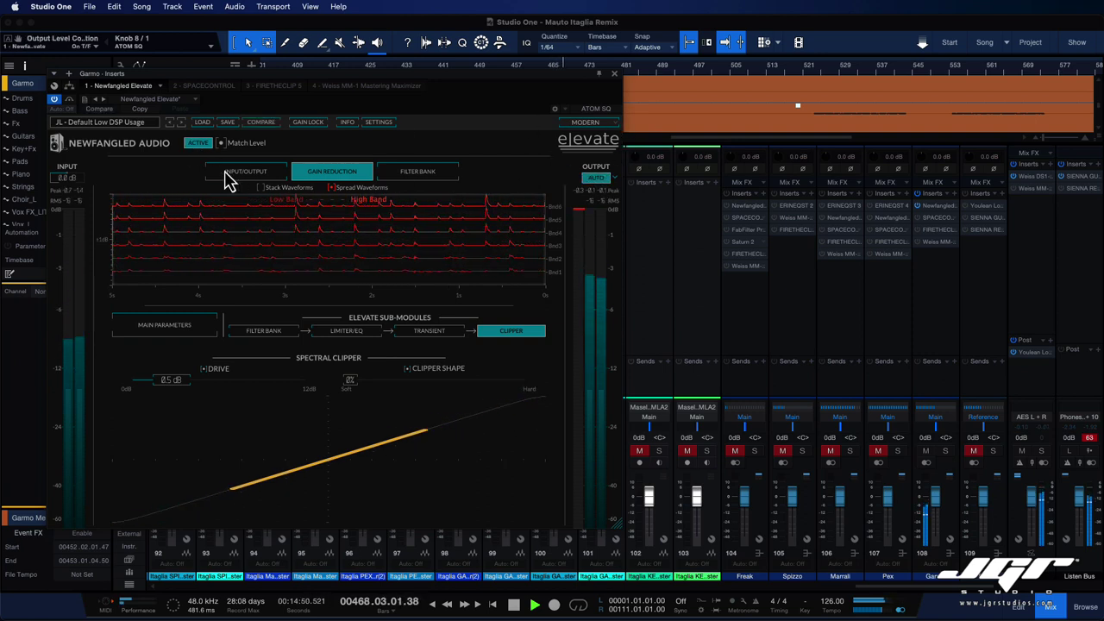
{"action": "left_click", "coordinate": [69, 100]}
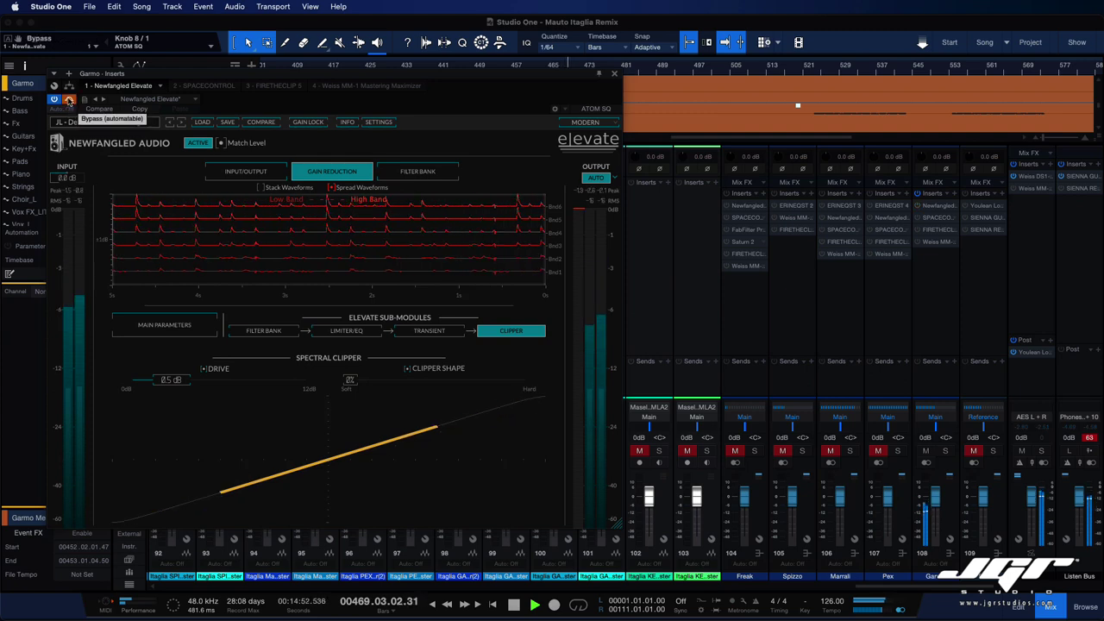
{"action": "left_click", "coordinate": [69, 100]}
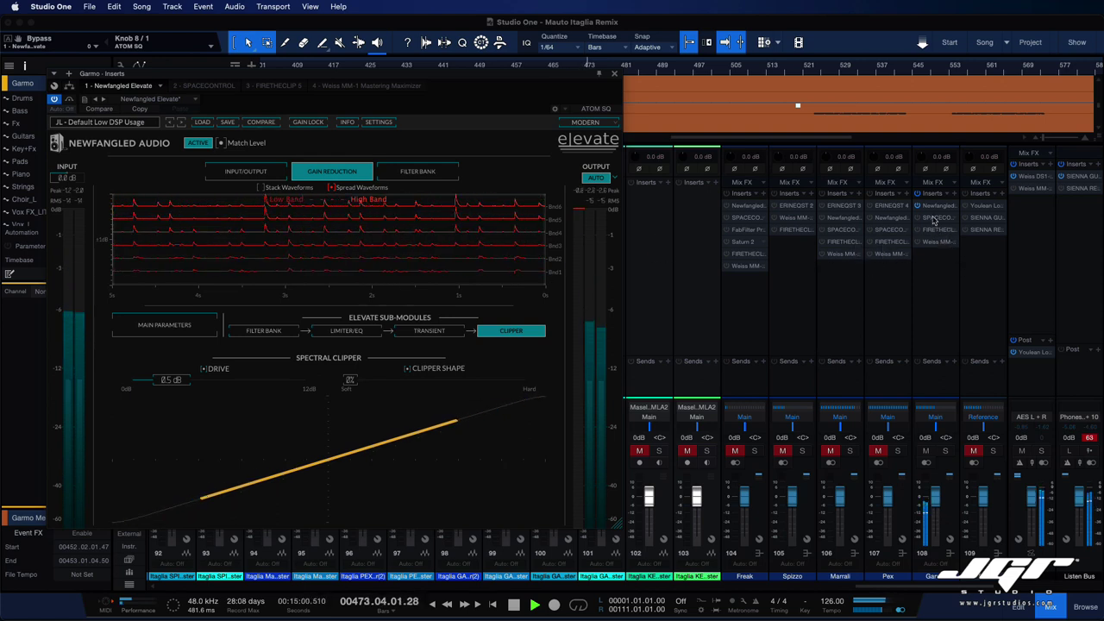
{"action": "key", "text": "space"}
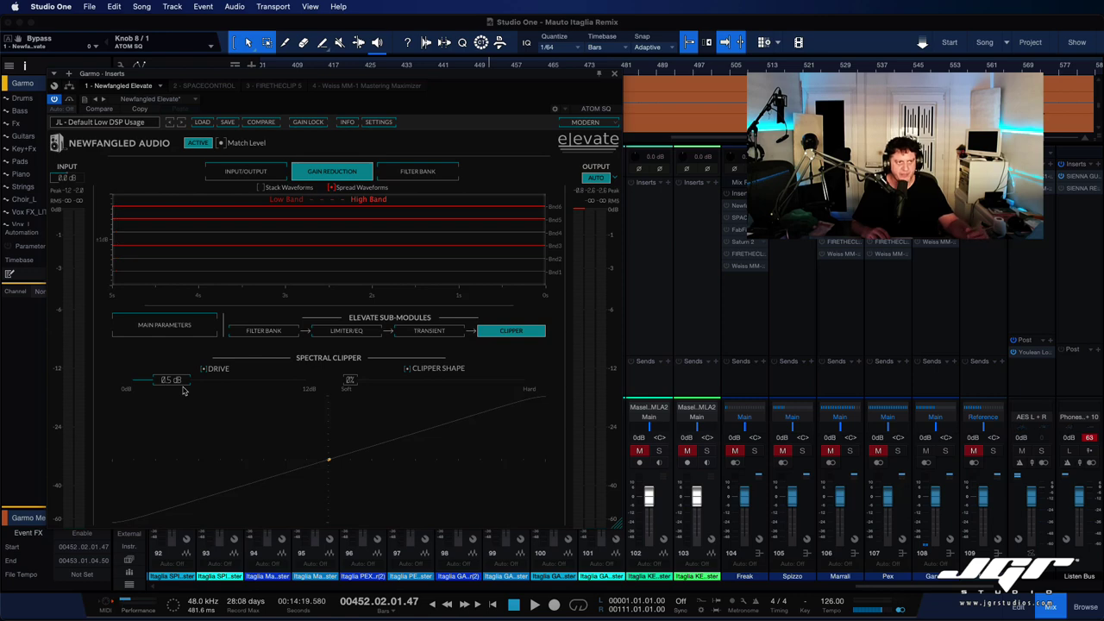
- Activate SPACECONTROL on the Garmo bus and compare the sound with it bypassed and engaged
{"action": "left_click", "coordinate": [211, 86]}
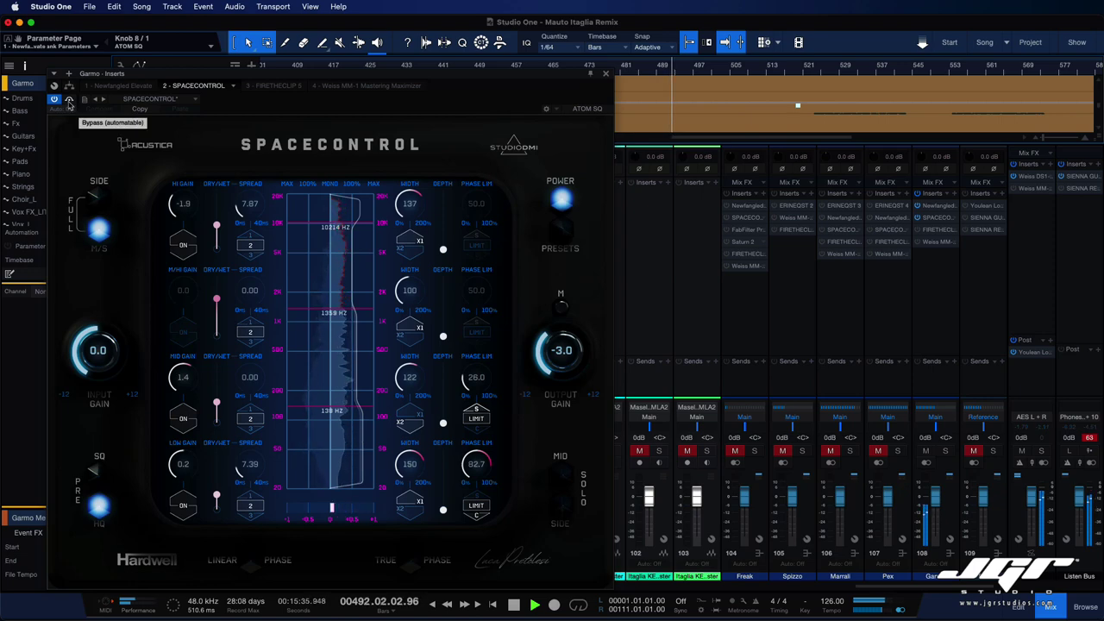
{"action": "left_click", "coordinate": [70, 100]}
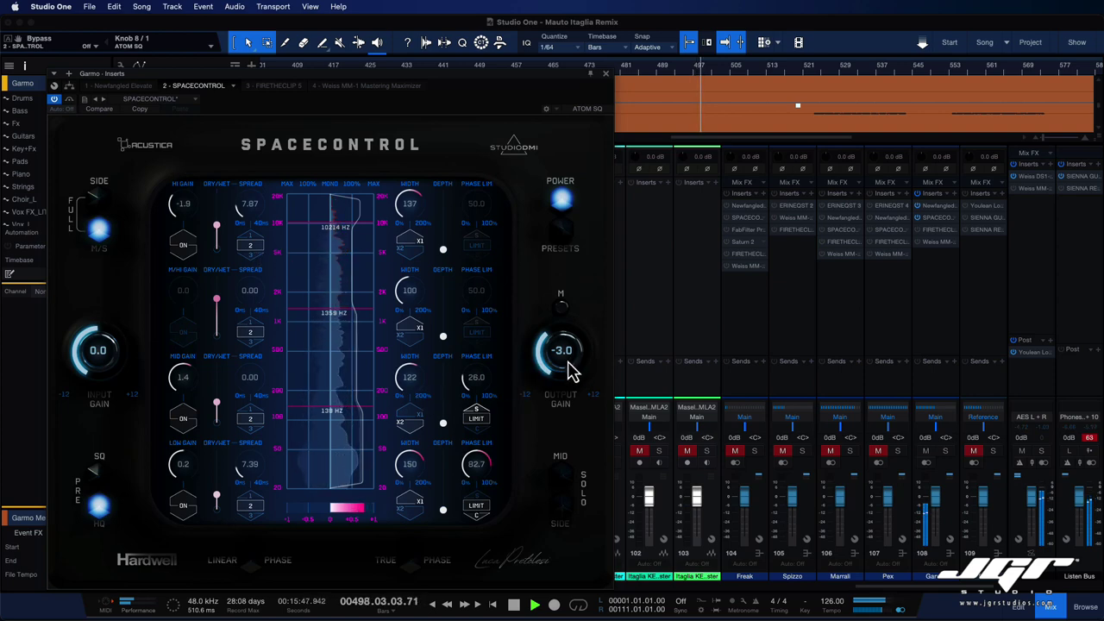
{"action": "left_click", "coordinate": [69, 100]}
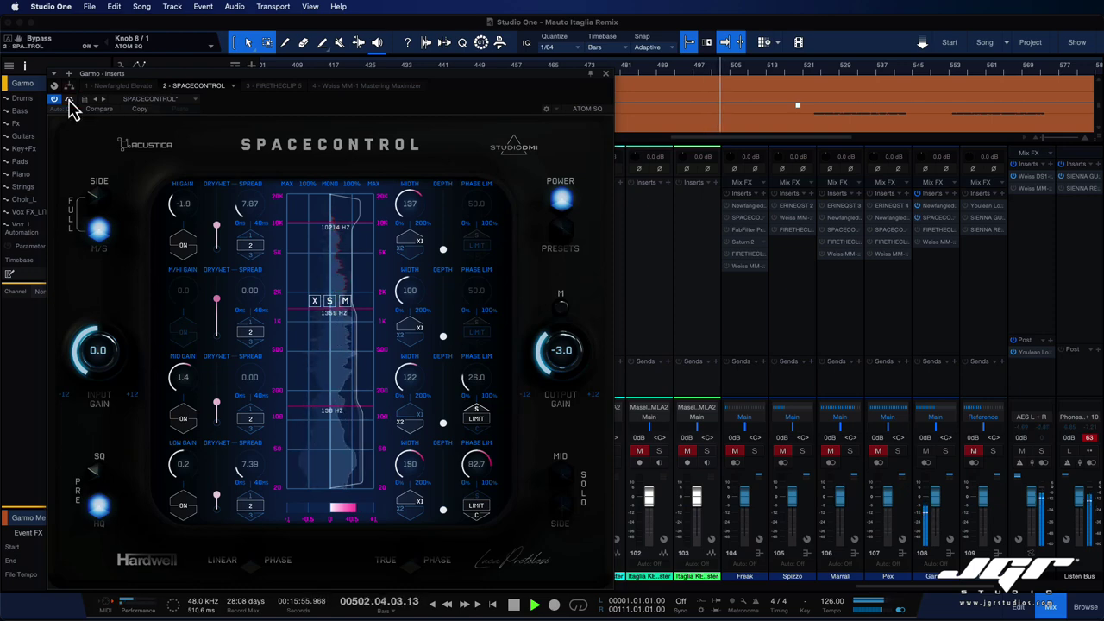
{"action": "left_click", "coordinate": [69, 100]}
{"action": "key", "text": "space"}
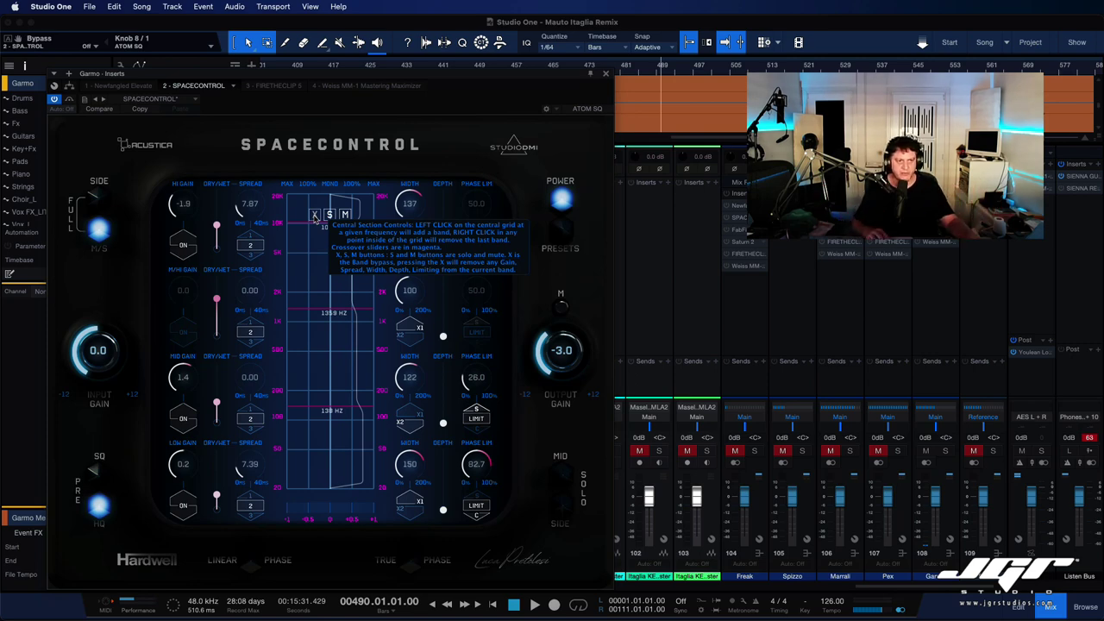
- Try SPACECONTROL's output gain at 0.0, compare it against bypass during playback, and return the gain to -3.0
{"action": "left_click", "coordinate": [317, 221]}
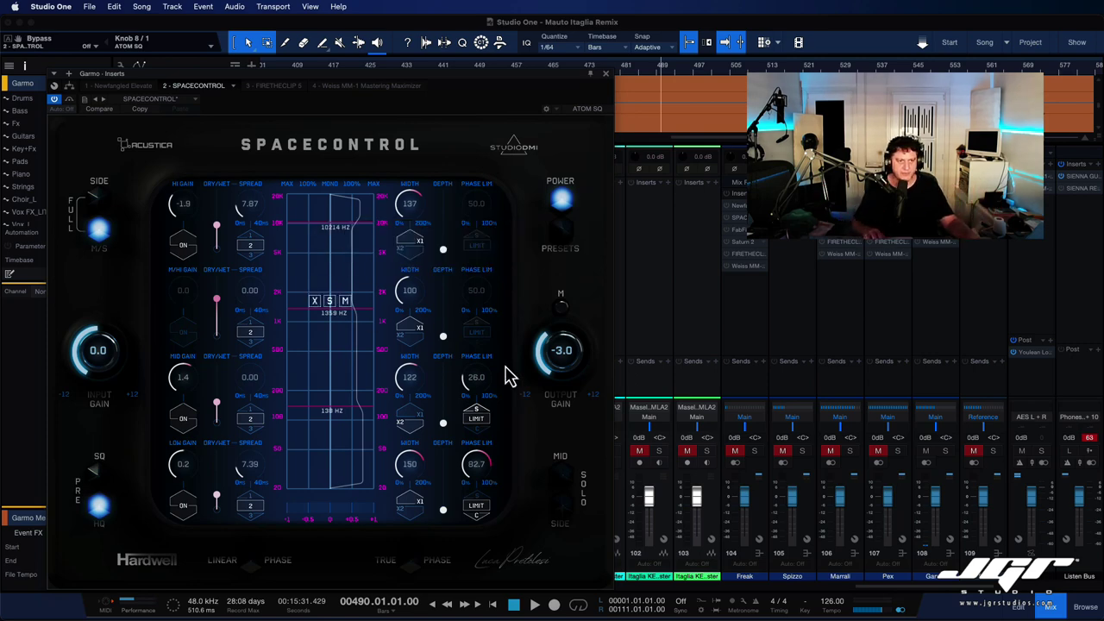
{"action": "double_click", "coordinate": [564, 353]}
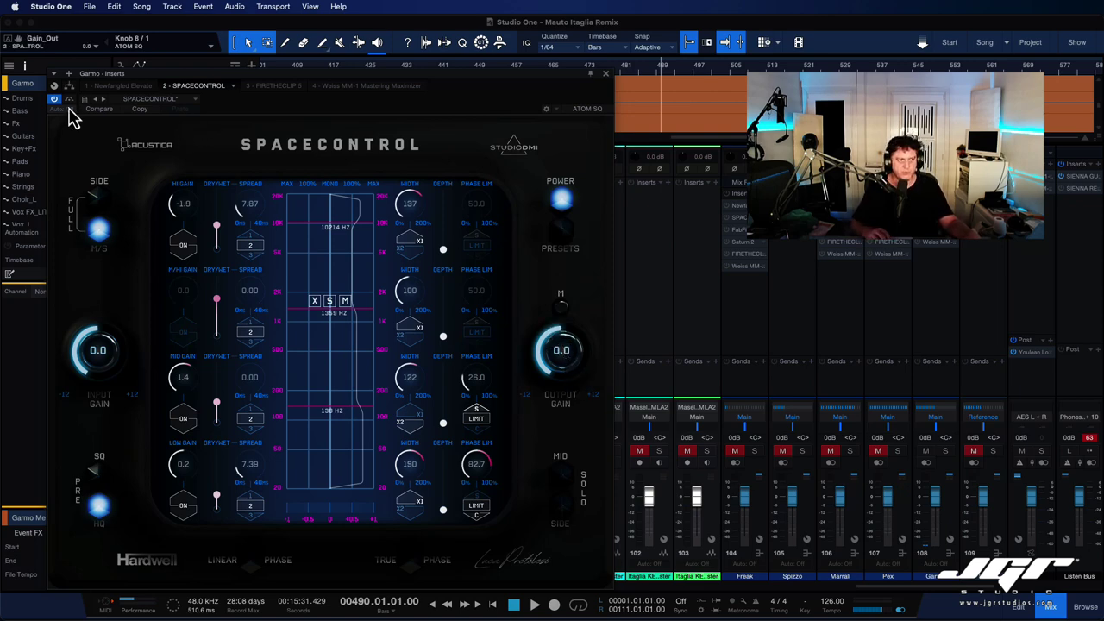
{"action": "key", "text": "space"}
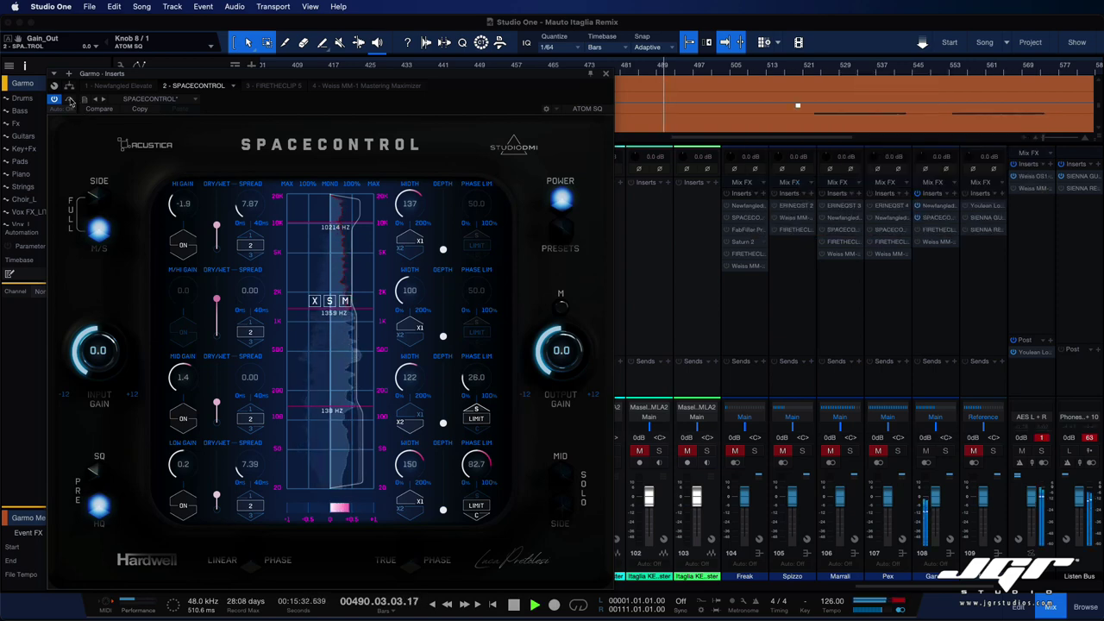
{"action": "left_click", "coordinate": [69, 100]}
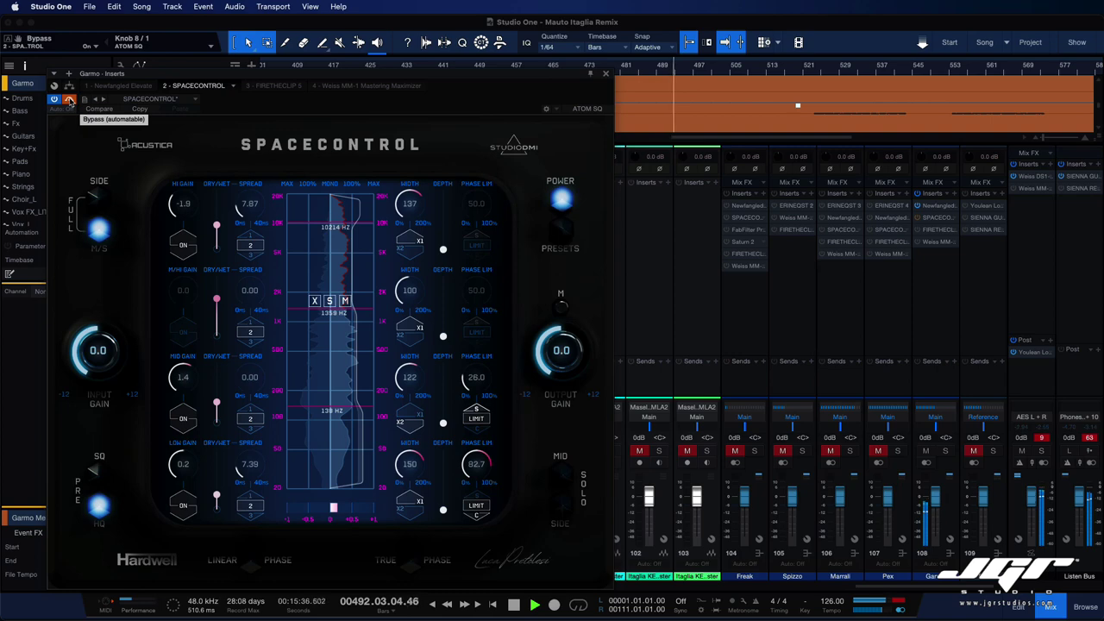
{"action": "left_click", "coordinate": [70, 100]}
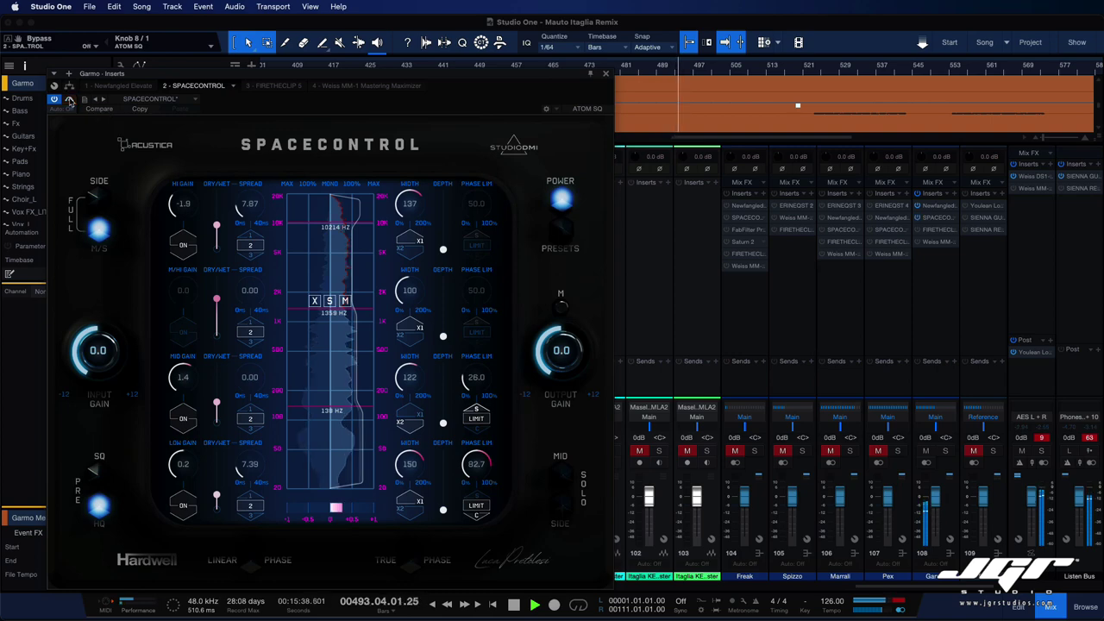
{"action": "left_click", "coordinate": [898, 601]}
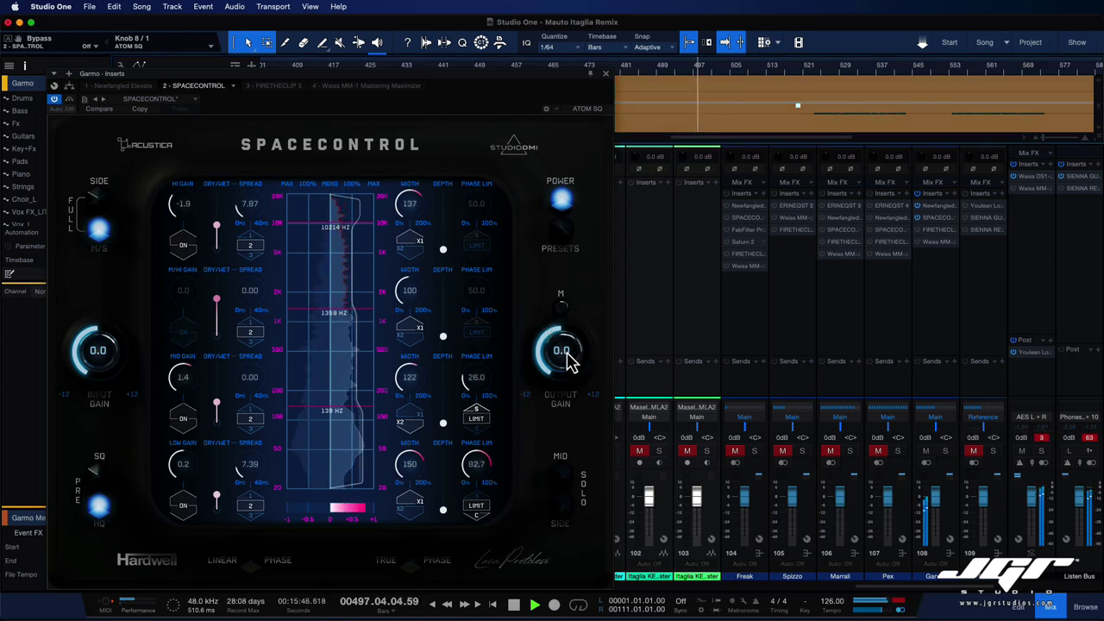
{"action": "scroll", "coordinate": [566, 355], "scroll_direction": "down", "scroll_amount": 3}
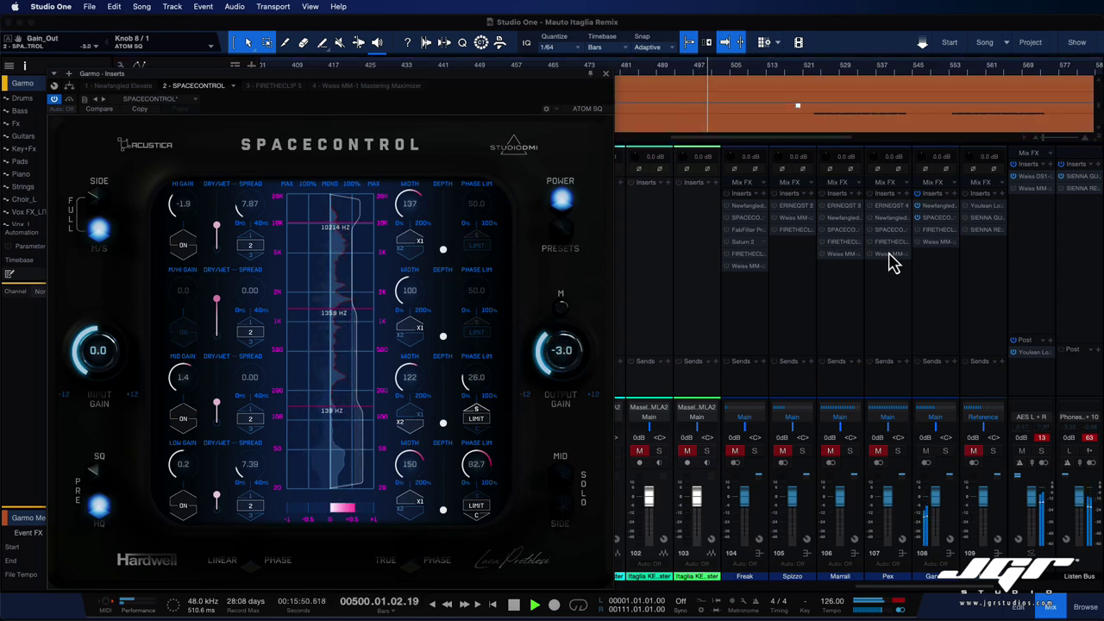
- Activate FIRETHECLIP 5 on the Garmo bus and compare the sound with it bypassed and engaged
{"action": "left_click", "coordinate": [938, 244]}
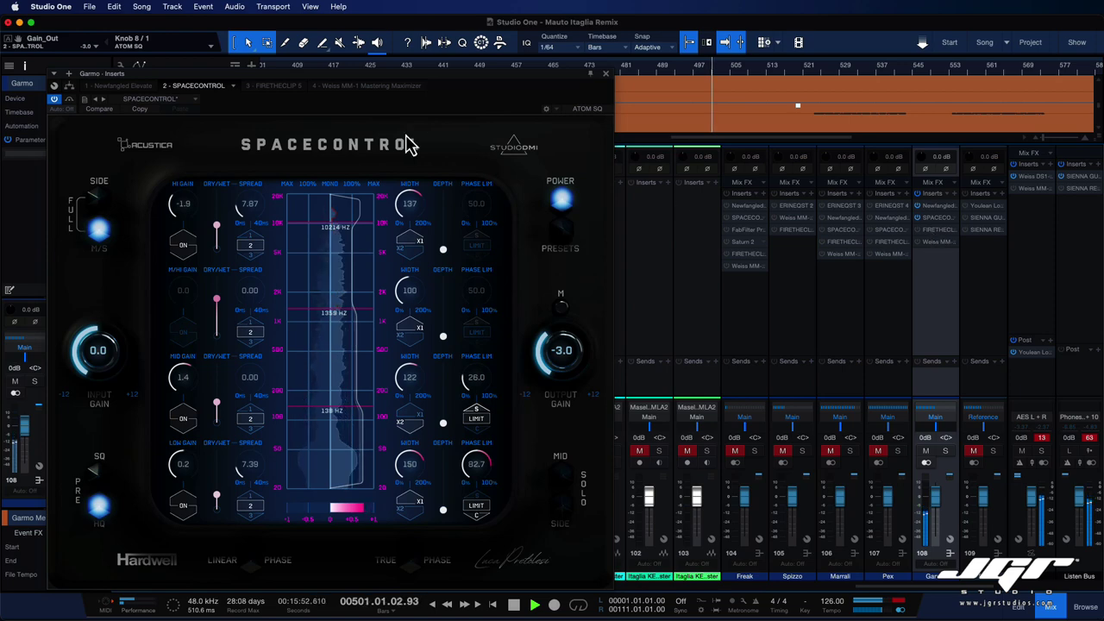
{"action": "left_click", "coordinate": [279, 87]}
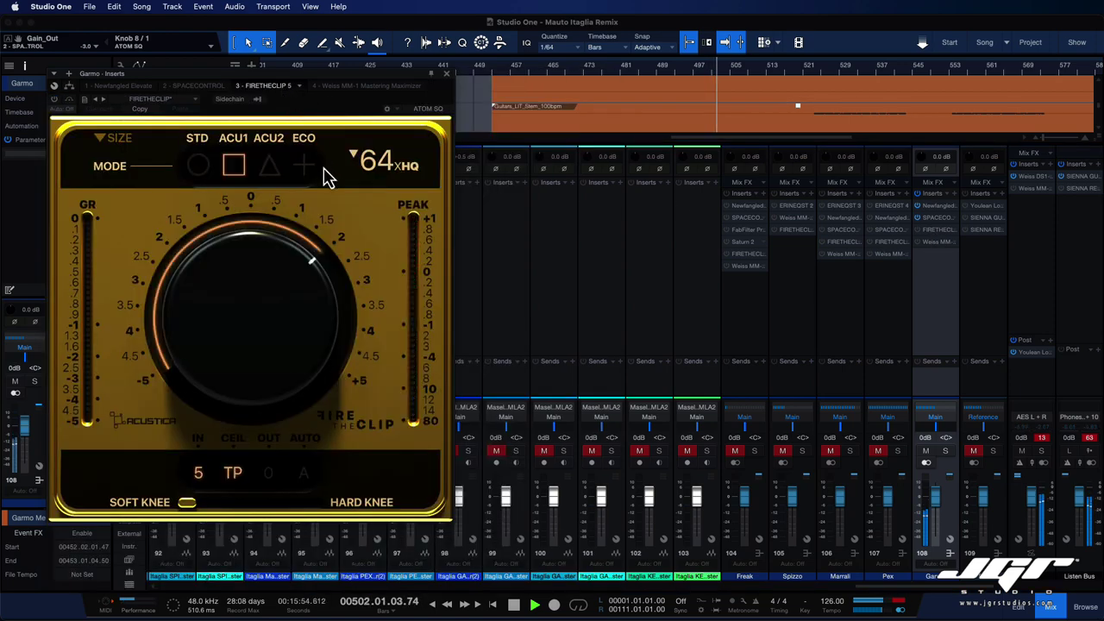
{"action": "key", "text": "space"}
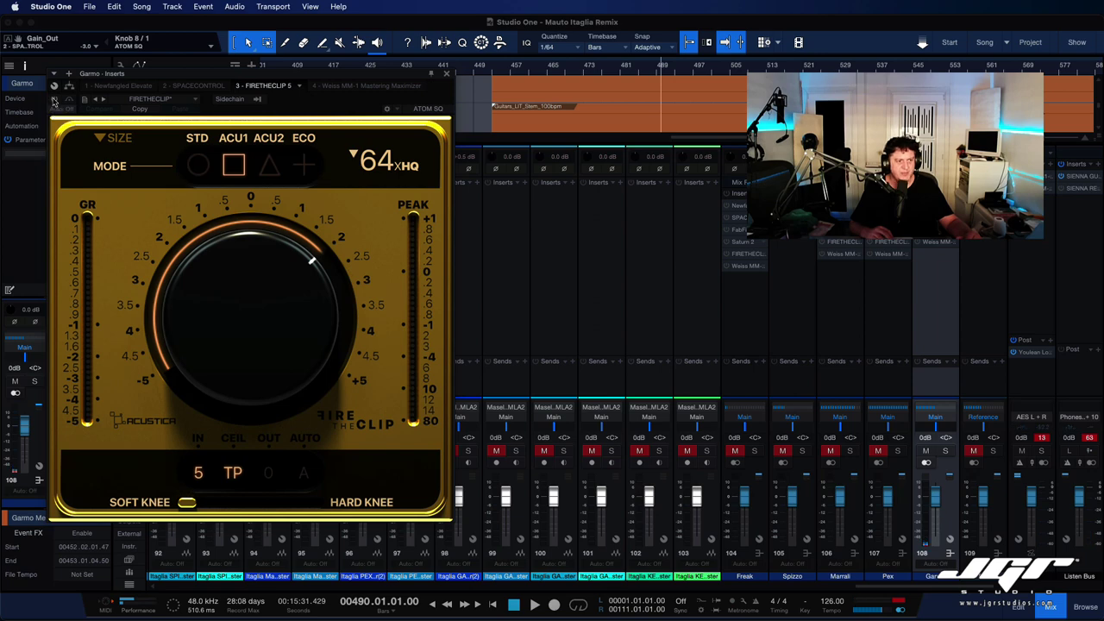
{"action": "left_click", "coordinate": [55, 101]}
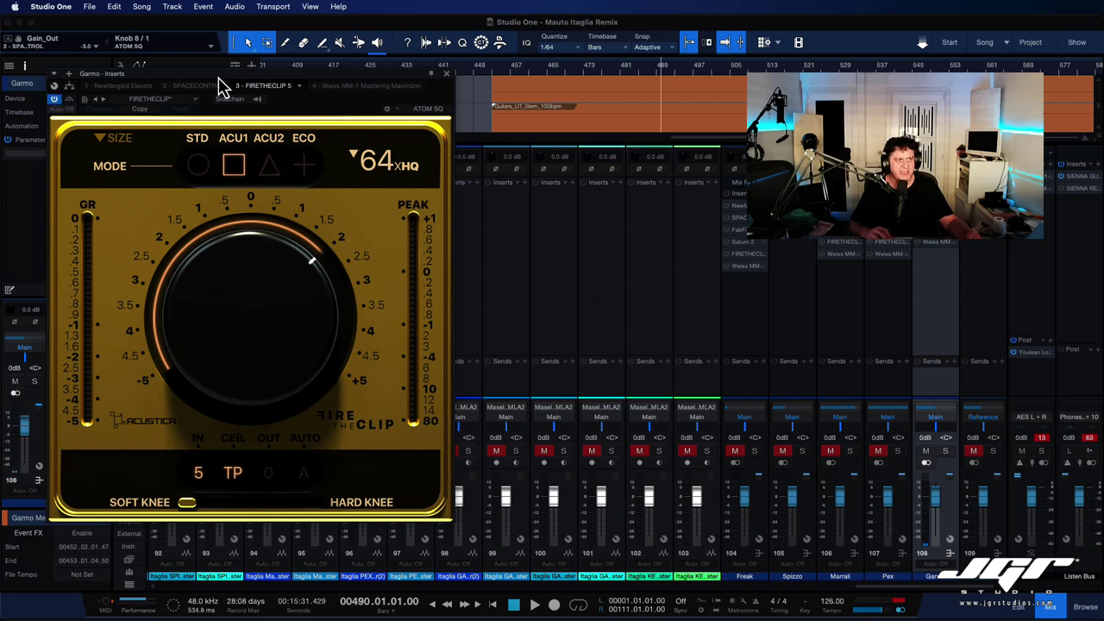
{"action": "left_click_drag", "start_coordinate": [196, 75], "coordinate": [352, 111]}
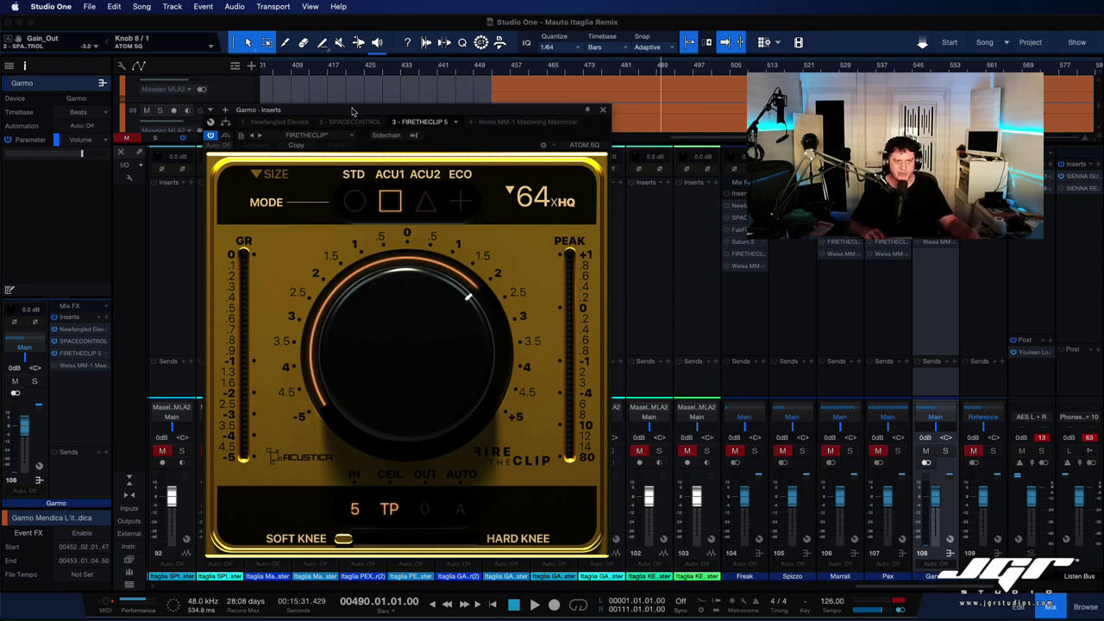
{"action": "key", "text": "space"}
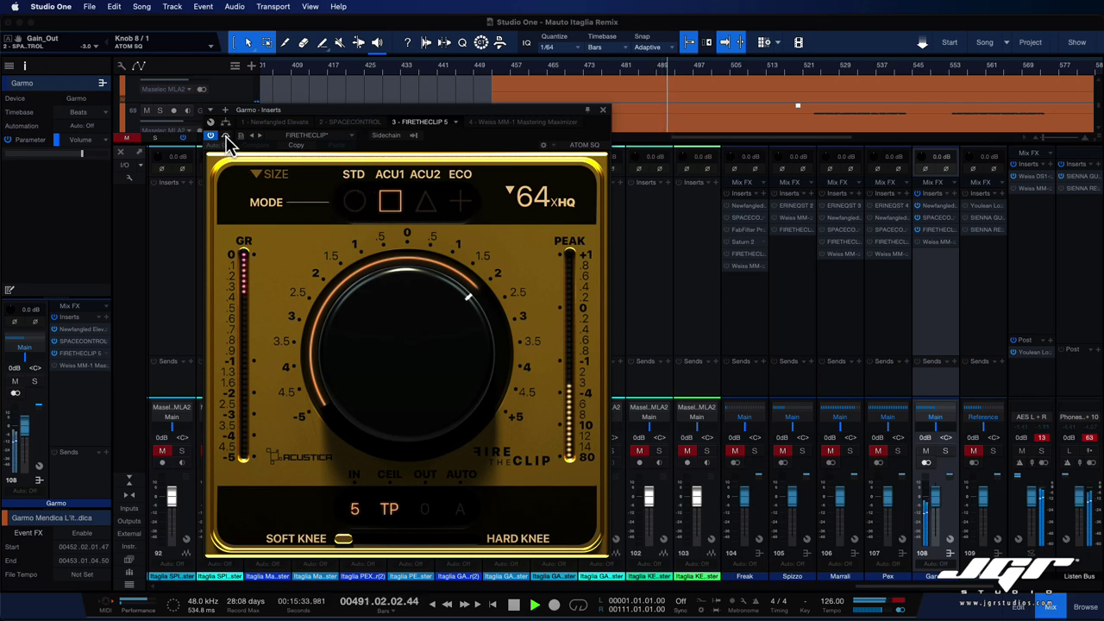
{"action": "left_click", "coordinate": [226, 136]}
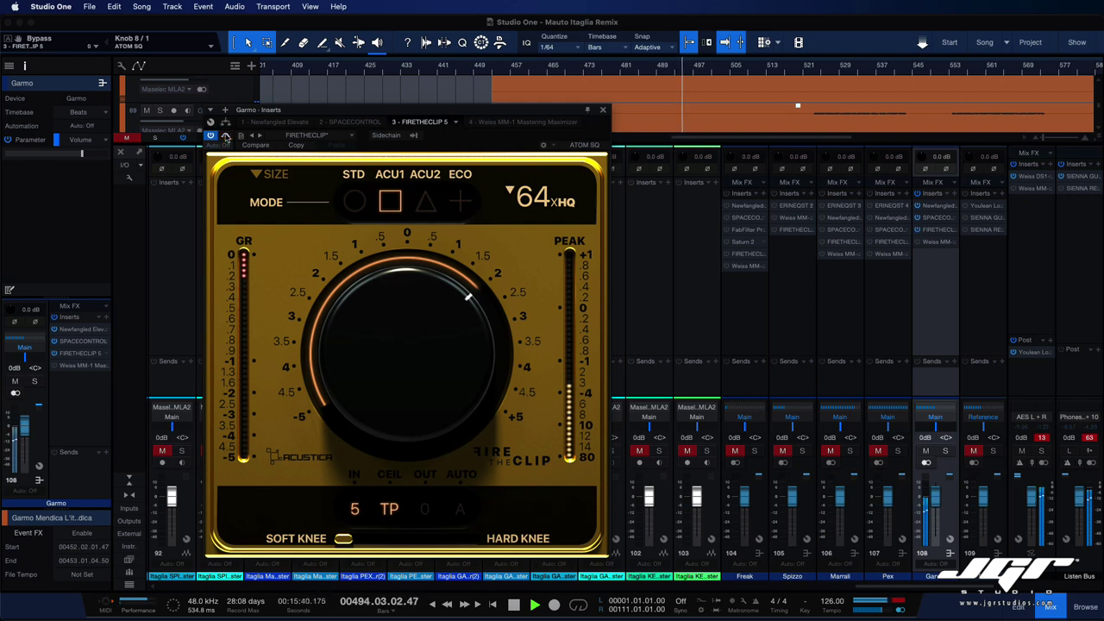
- Open the Weiss MM-1 Mastering Maximizer on the Garmo bus and review its Output Trim options
{"action": "left_click", "coordinate": [494, 125]}
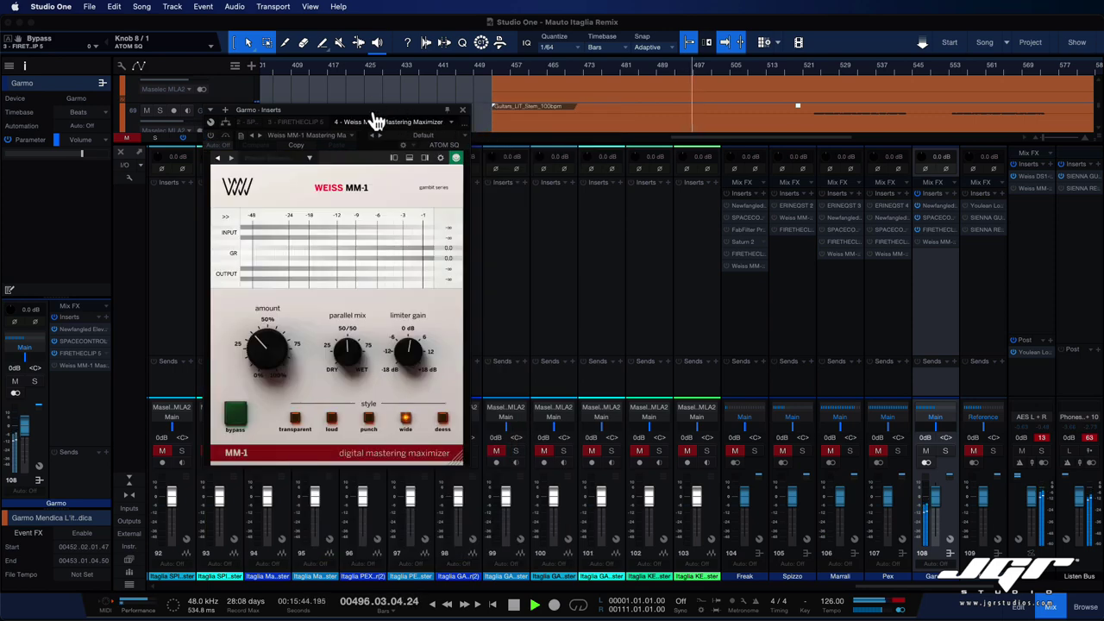
{"action": "left_click_drag", "start_coordinate": [377, 118], "coordinate": [481, 166]}
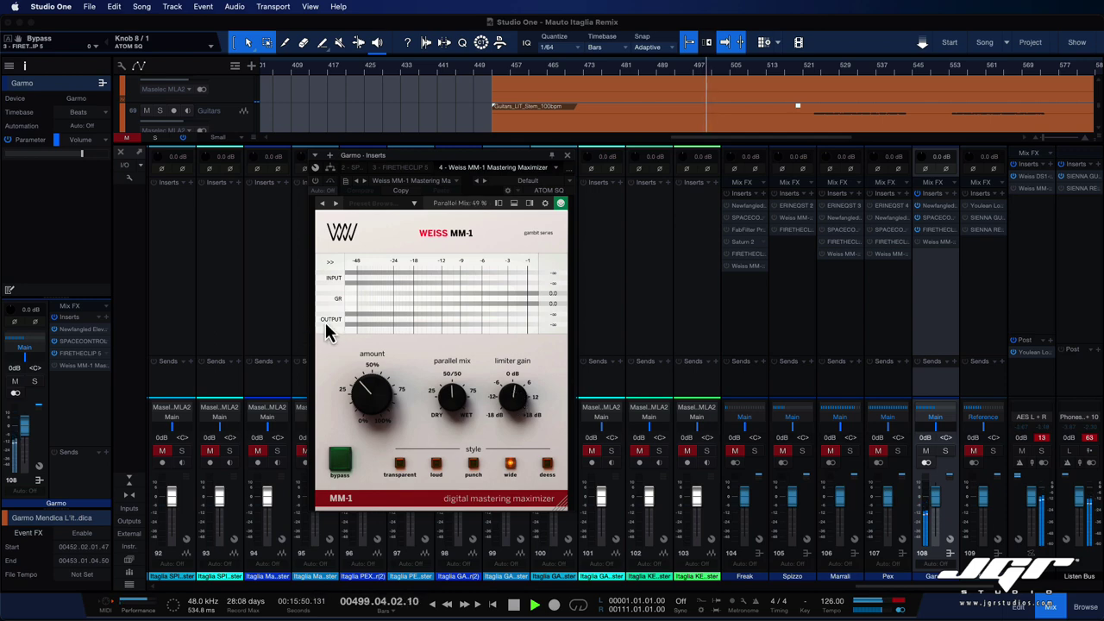
{"action": "left_click", "coordinate": [330, 266]}
{"action": "left_click", "coordinate": [329, 265]}
{"action": "left_click", "coordinate": [330, 266]}
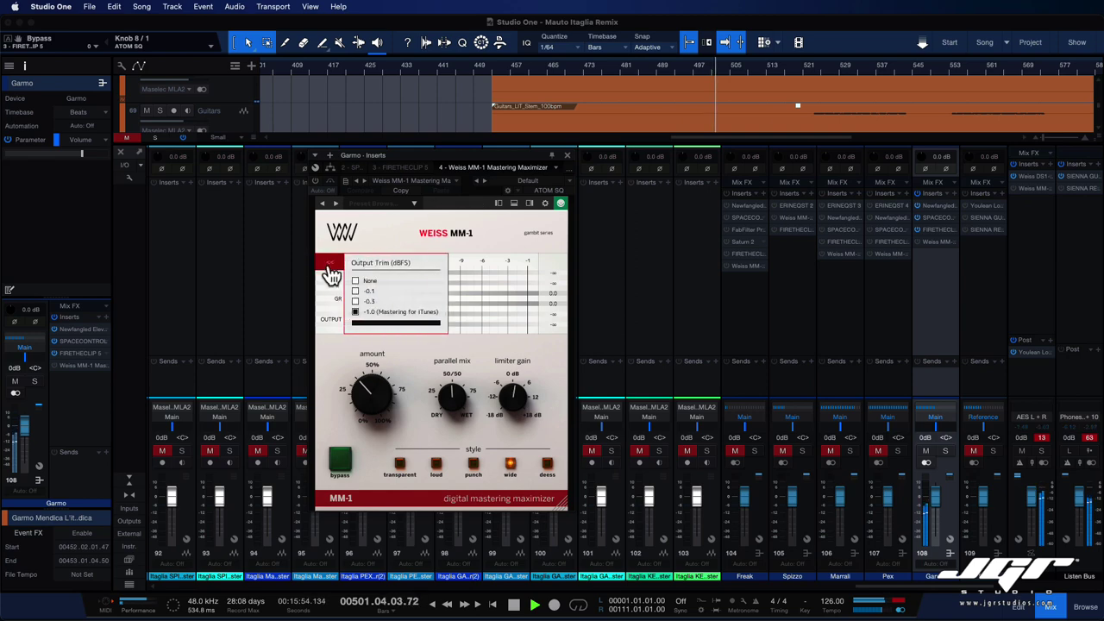
{"action": "key", "text": "space"}
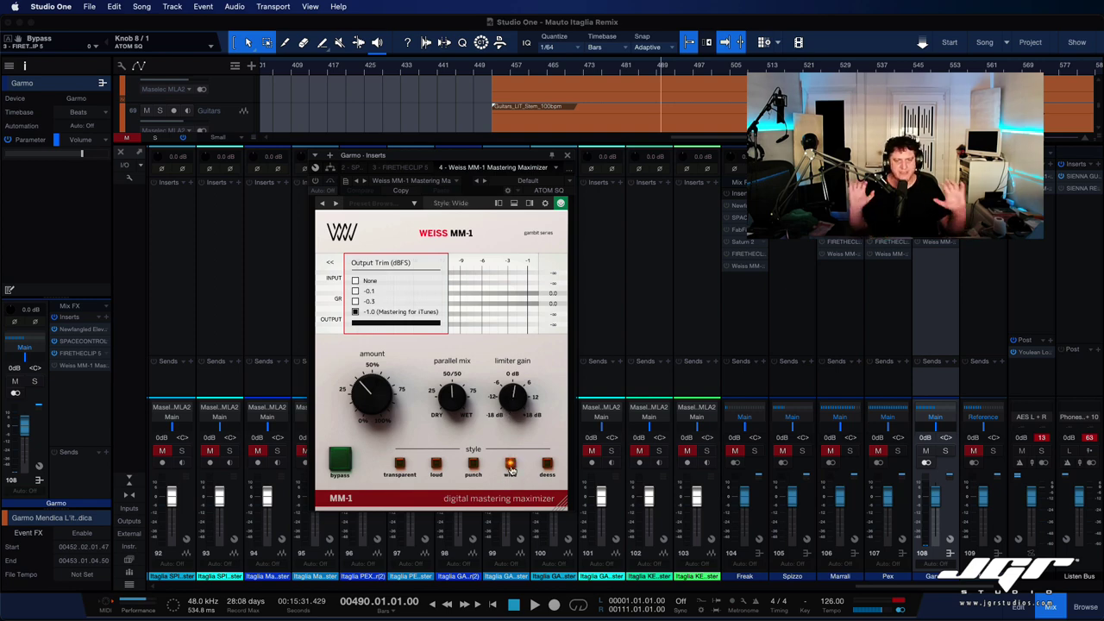
- Play the Garmo stems and activate all inserts on the Garmo bus
{"action": "key", "text": "space"}
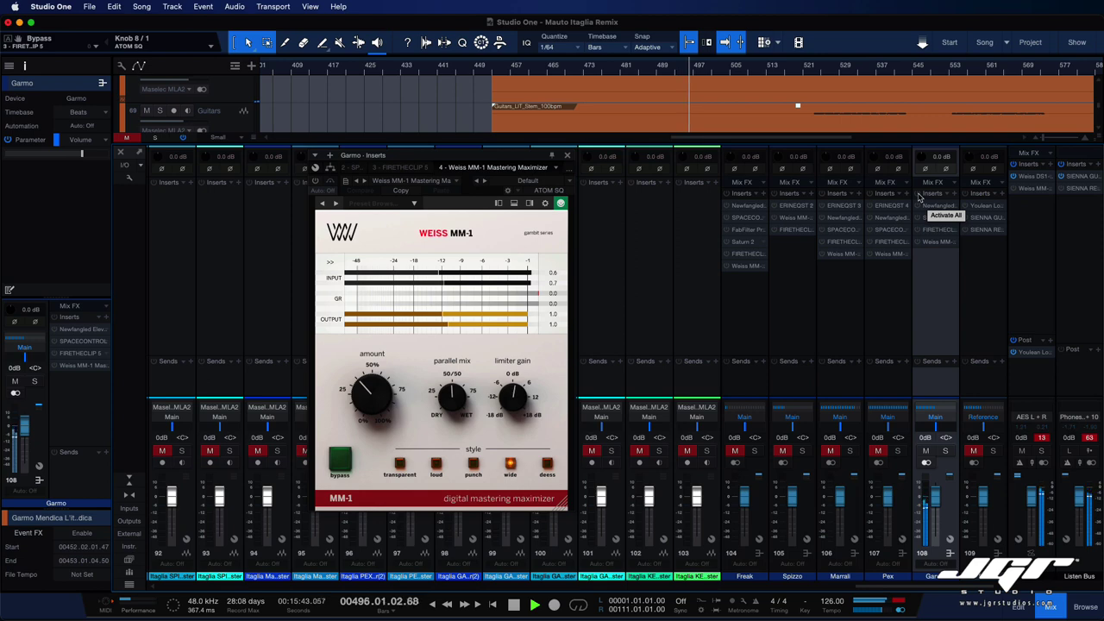
{"action": "left_click", "coordinate": [919, 198]}
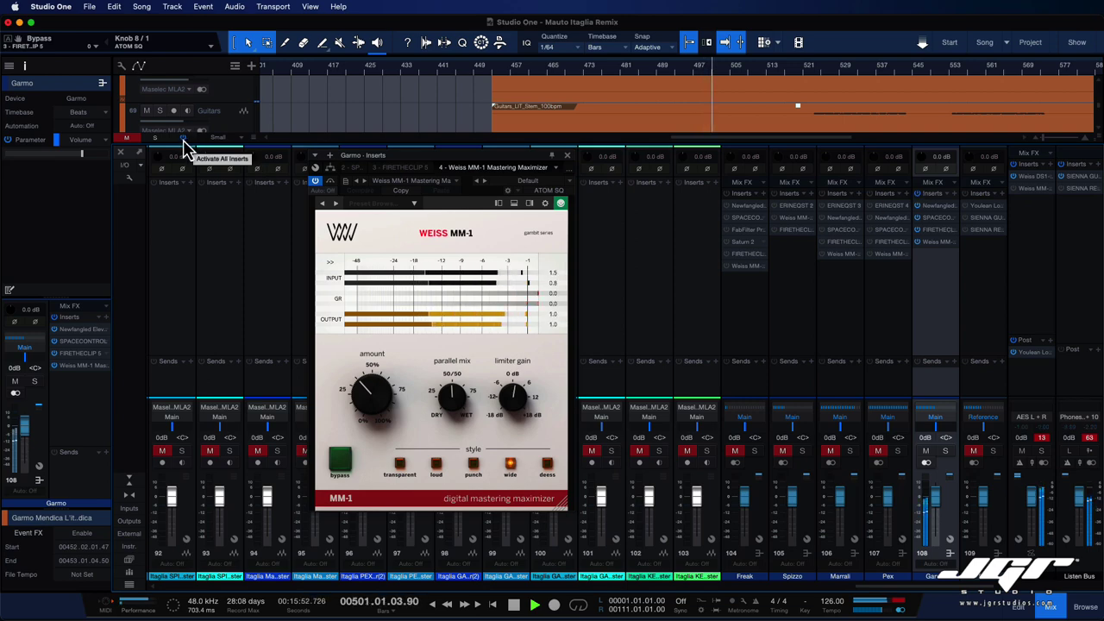
- Open Pro-Q 3 on the Drums channel, shift its window clear of the Drums channel strip, and stop playback
{"action": "scroll", "coordinate": [209, 264], "scroll_direction": "left", "scroll_amount": 1}
{"action": "scroll", "coordinate": [208, 264], "scroll_direction": "left", "scroll_amount": 10}
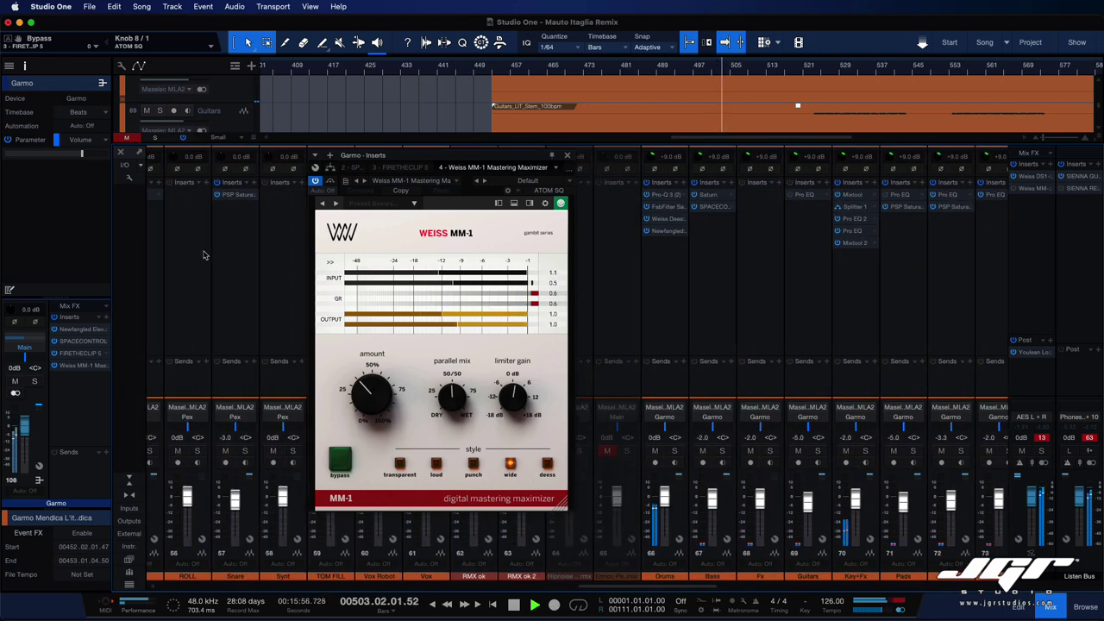
{"action": "left_click", "coordinate": [668, 278]}
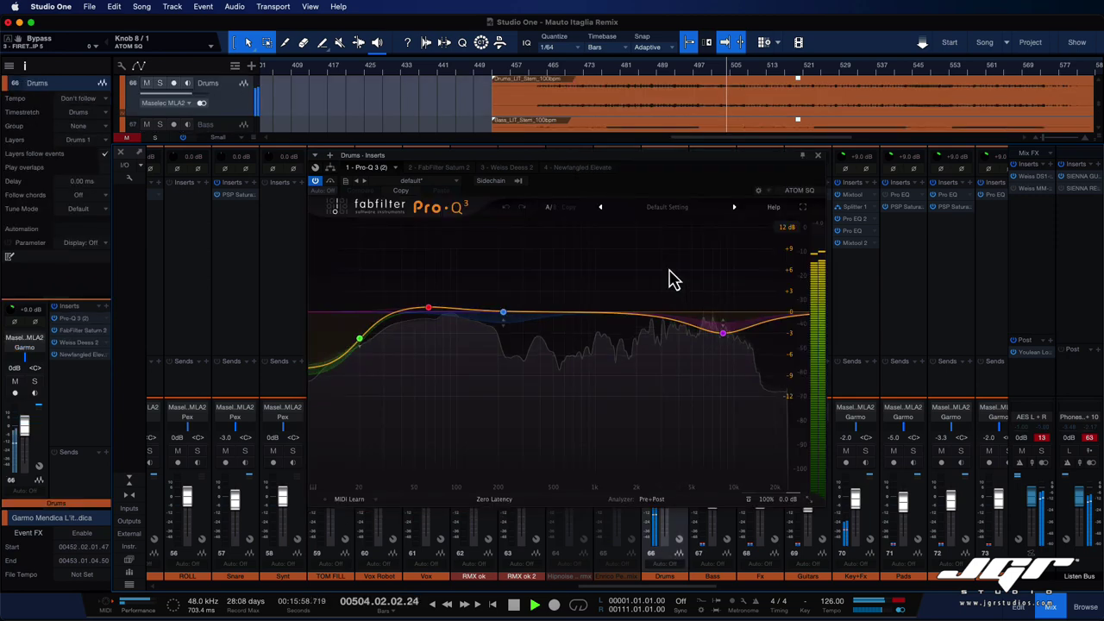
{"action": "left_click_drag", "start_coordinate": [808, 169], "coordinate": [605, 180]}
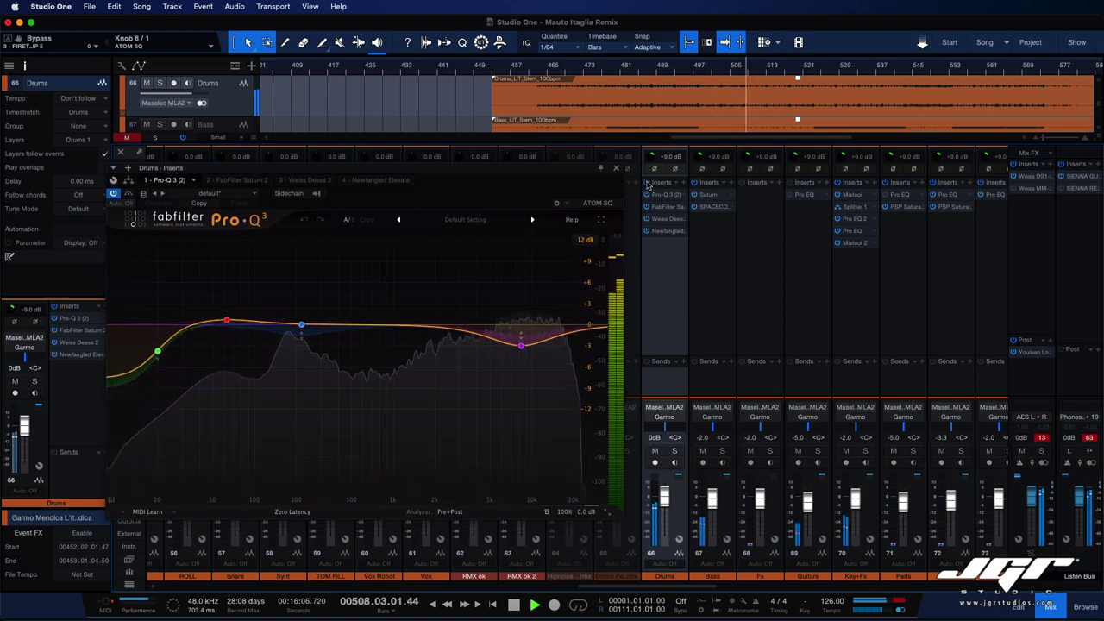
{"action": "key", "text": "space"}
{"action": "scroll", "coordinate": [698, 260], "scroll_direction": "right", "scroll_amount": 10}
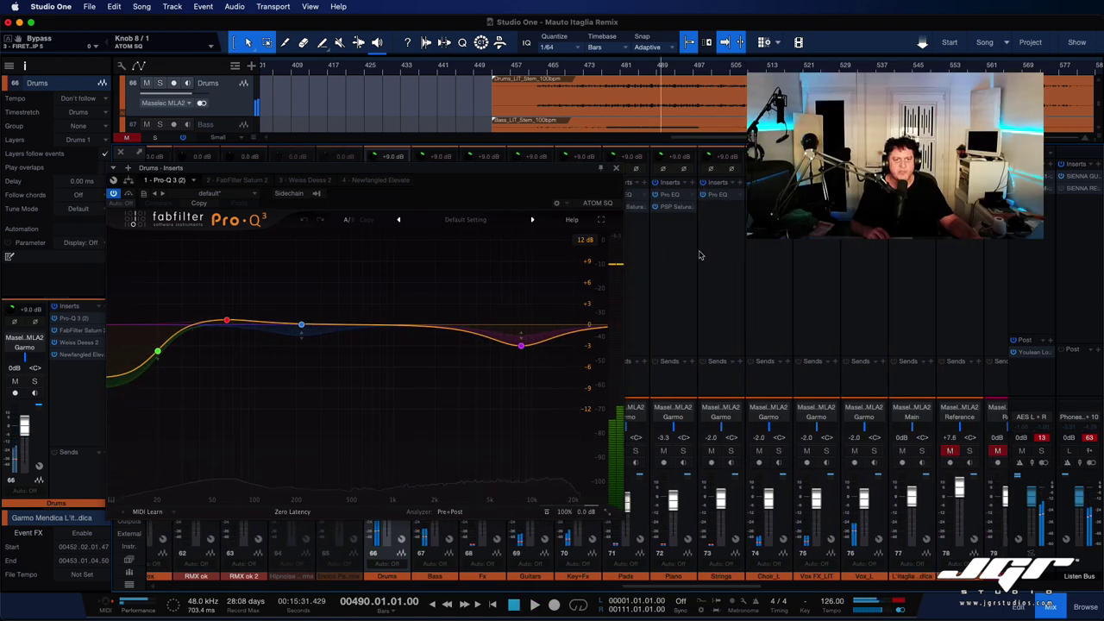
{"action": "scroll", "coordinate": [702, 256], "scroll_direction": "left", "scroll_amount": 10}
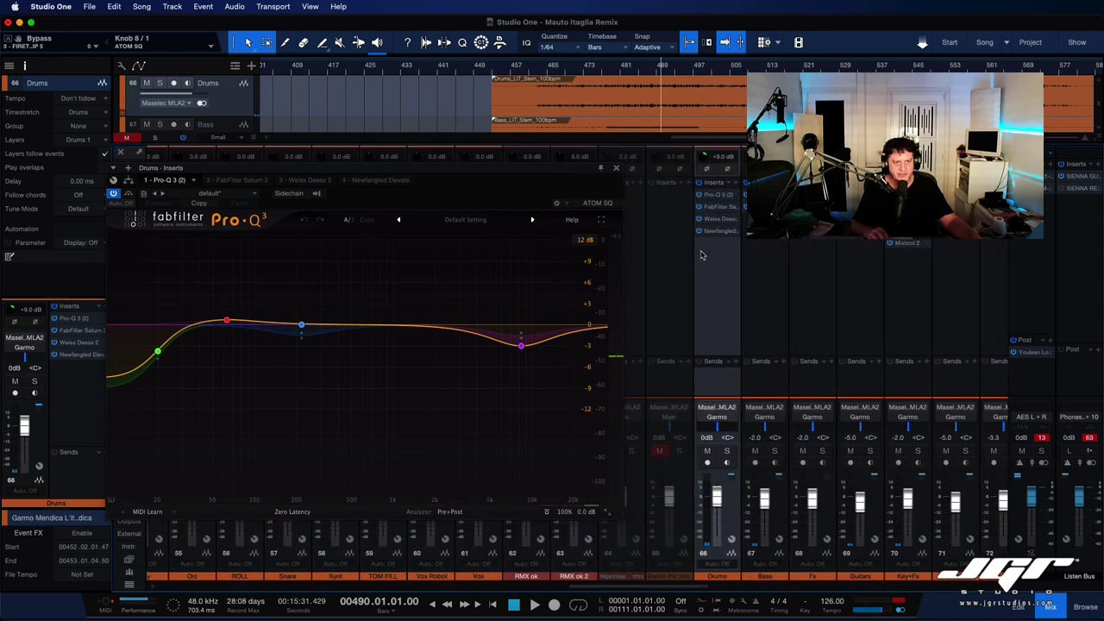
- Solo the Drums channel and listen to it with all its inserts deactivated
{"action": "left_click", "coordinate": [728, 452]}
{"action": "key", "text": "space"}
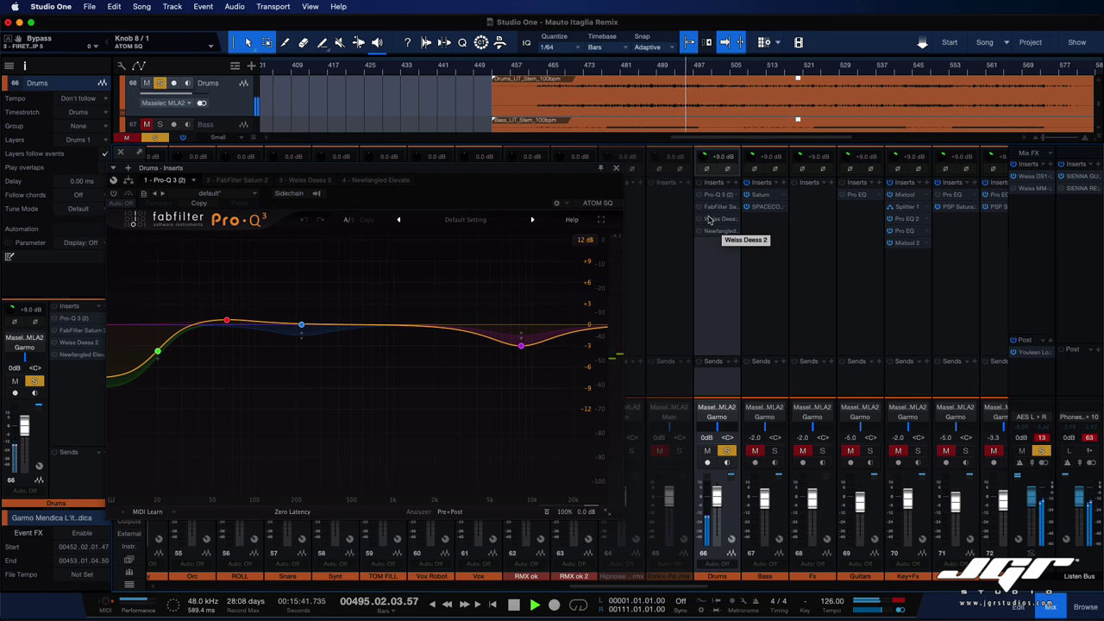
{"action": "key", "text": "space"}
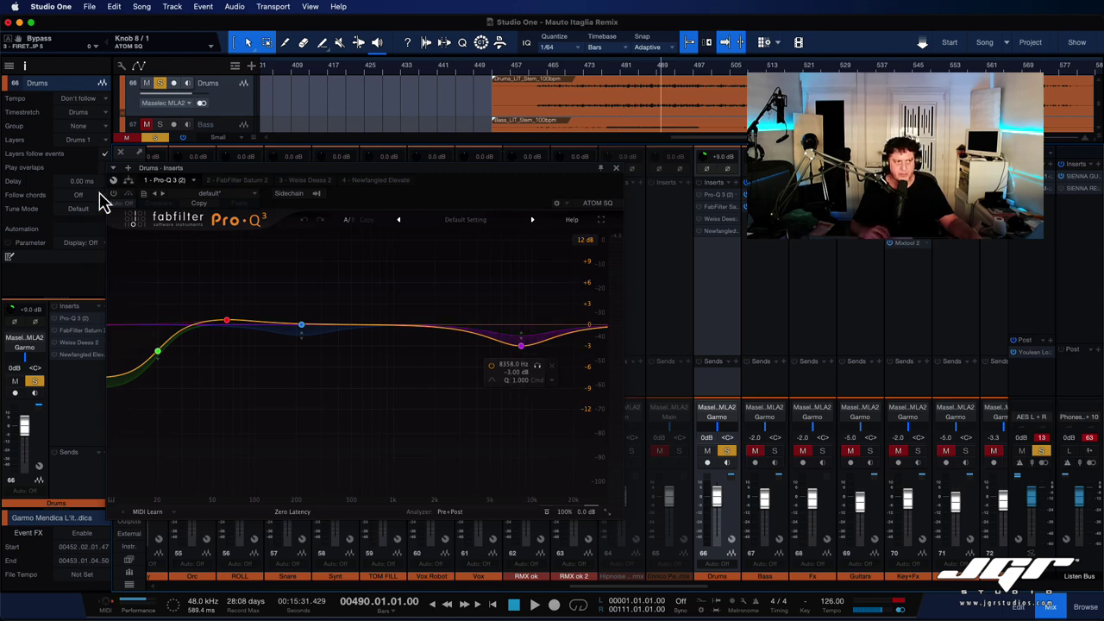
- Play the soloed drums and compare them with Pro-Q 3 on and off, leaving it activated
{"action": "key", "text": "space"}
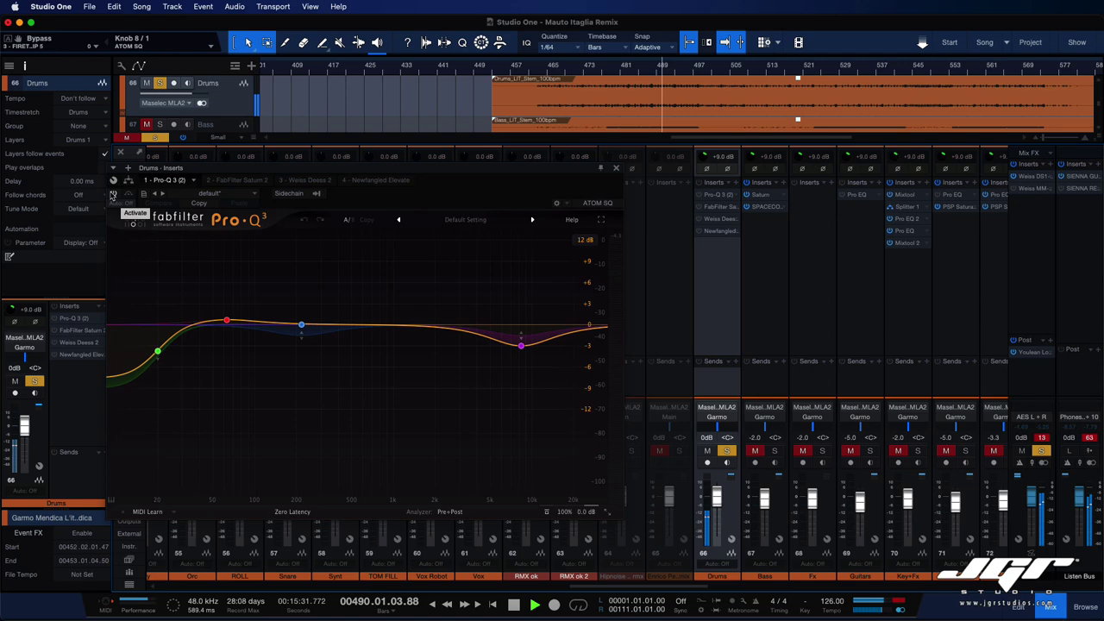
{"action": "left_click", "coordinate": [113, 195]}
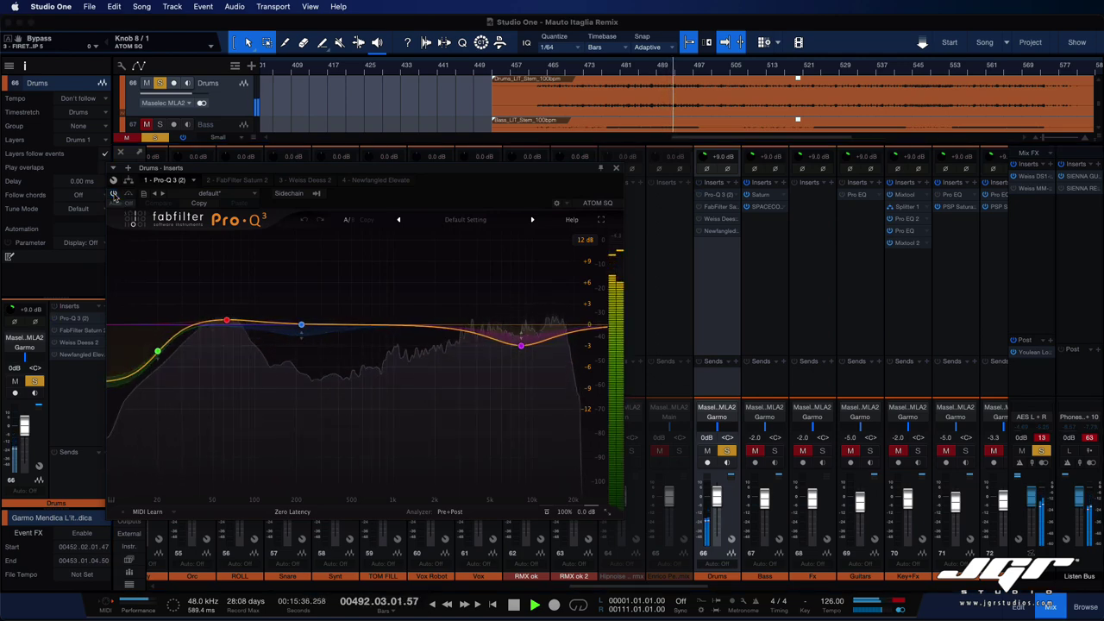
{"action": "left_click", "coordinate": [114, 196]}
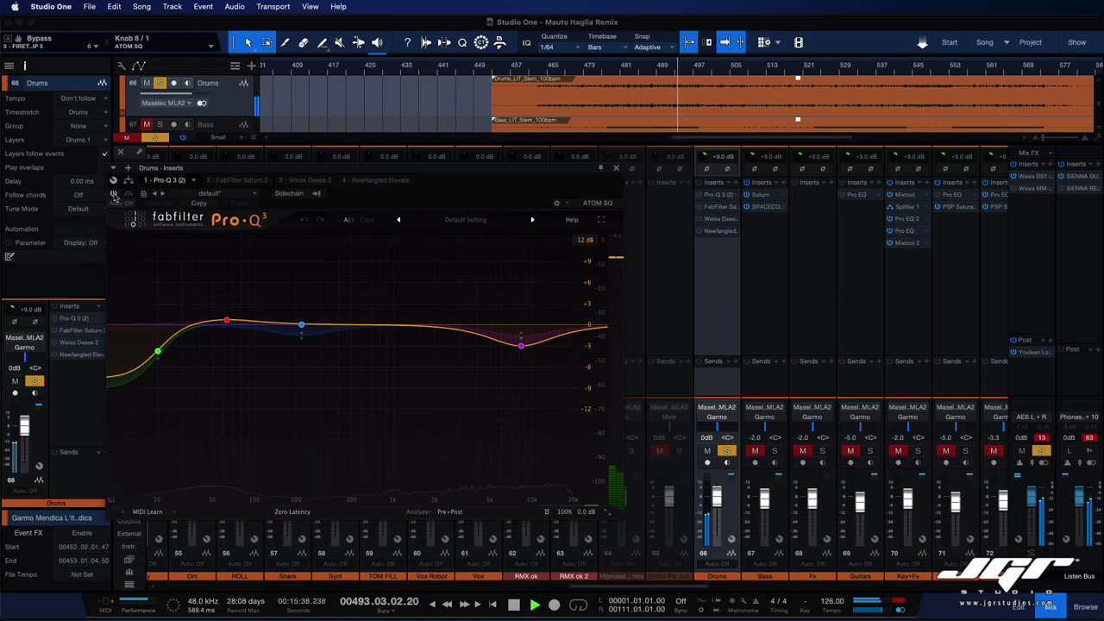
{"action": "left_click", "coordinate": [114, 196]}
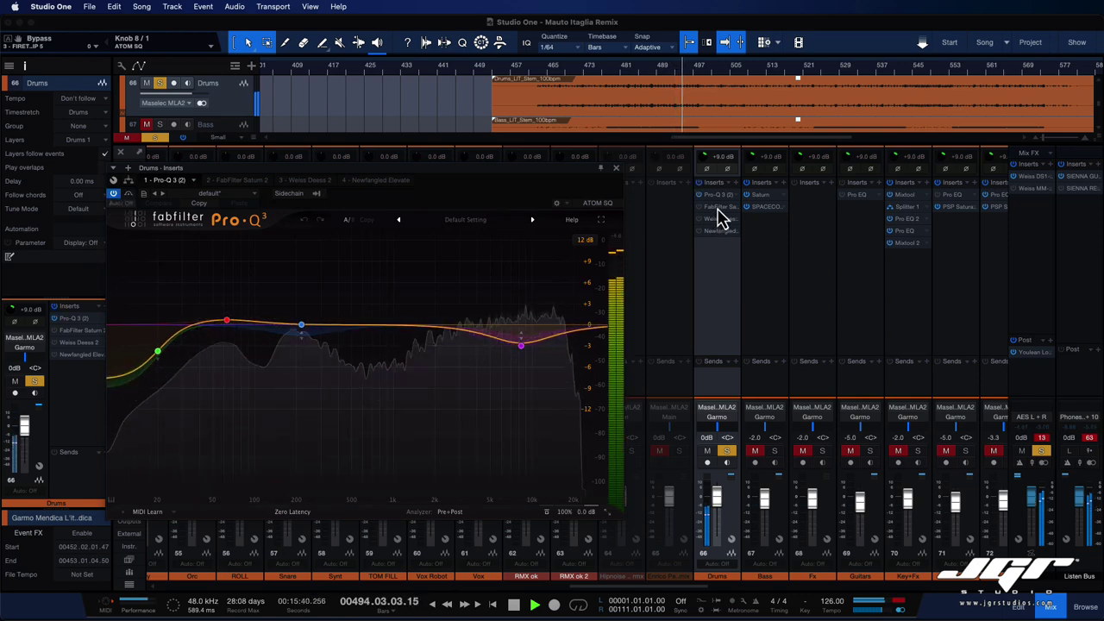
- Show FabFilter Saturn 2 on the Drums channel, activate it, and compare the drums with it bypassed and engaged
{"action": "left_click", "coordinate": [231, 181]}
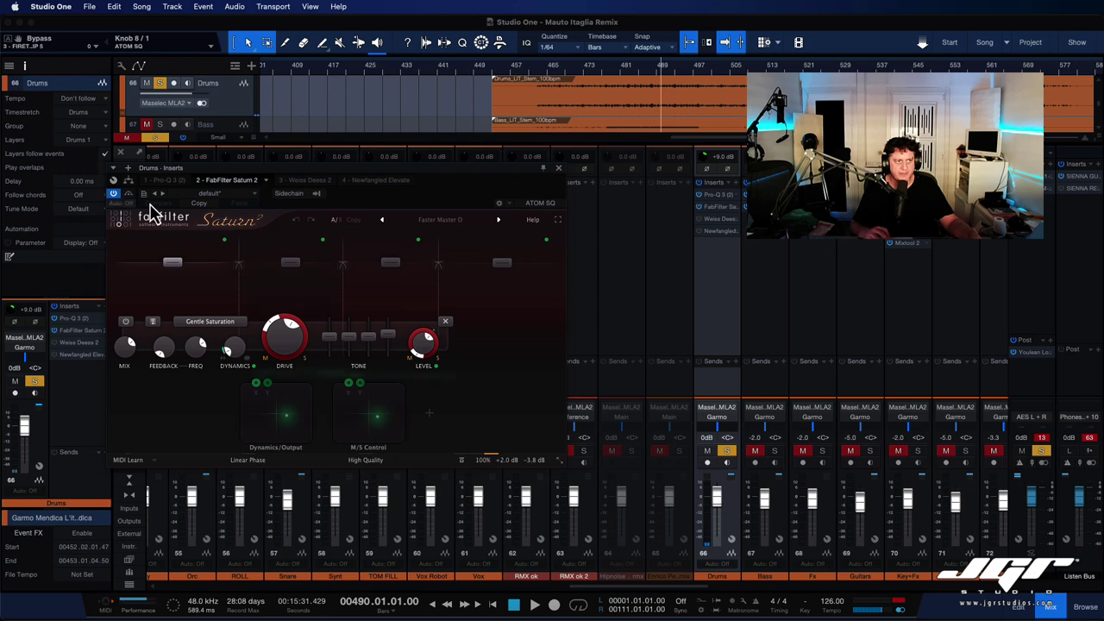
{"action": "key", "text": "space"}
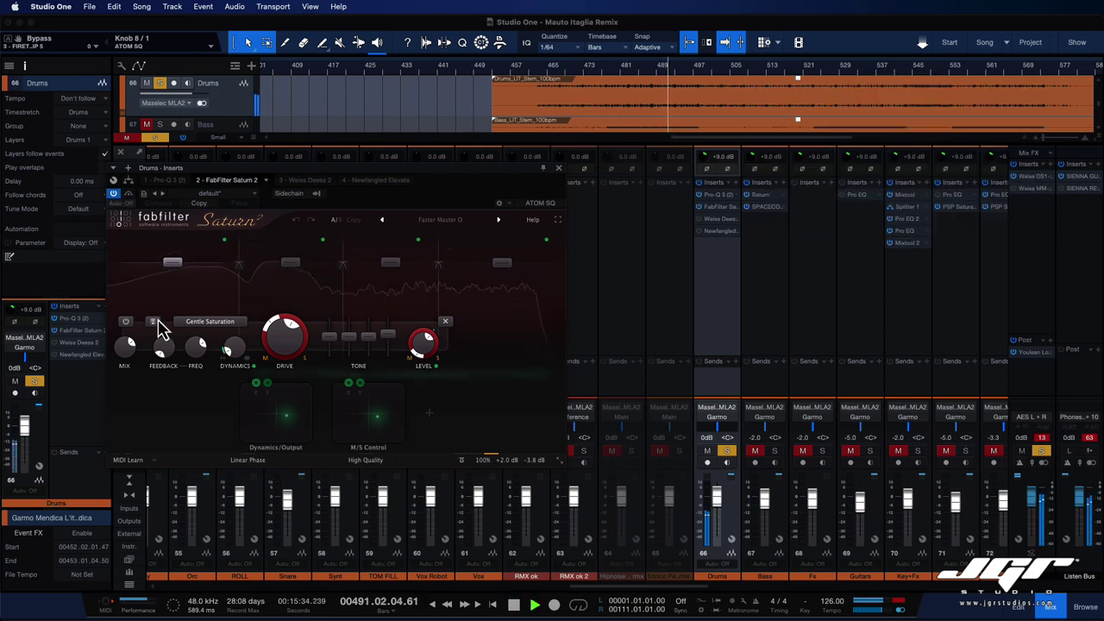
{"action": "left_click", "coordinate": [127, 194]}
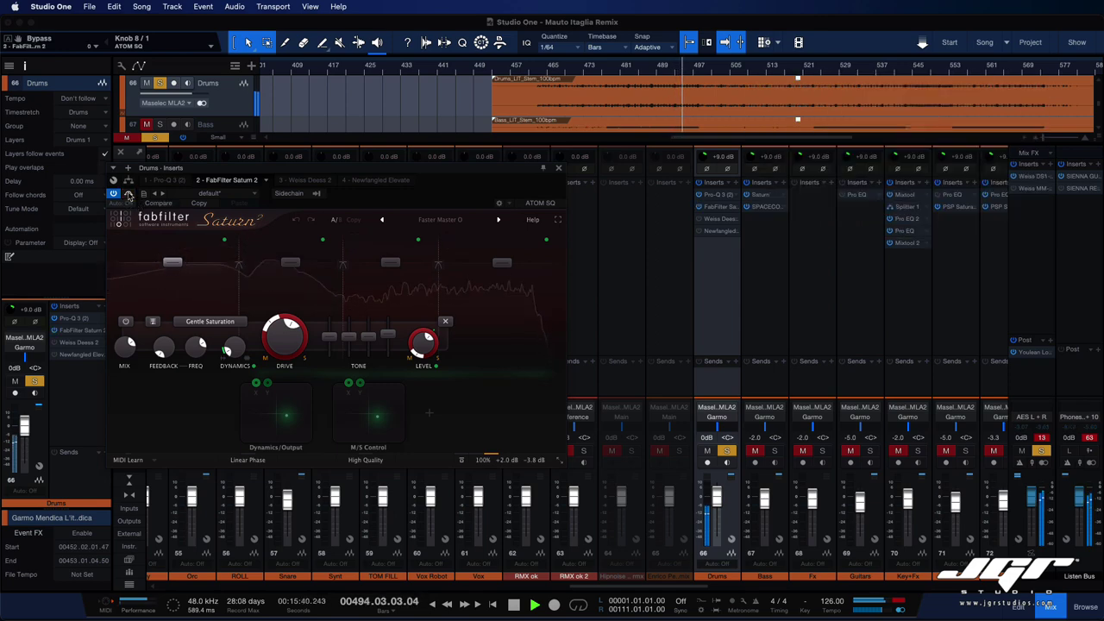
{"action": "key", "text": "space"}
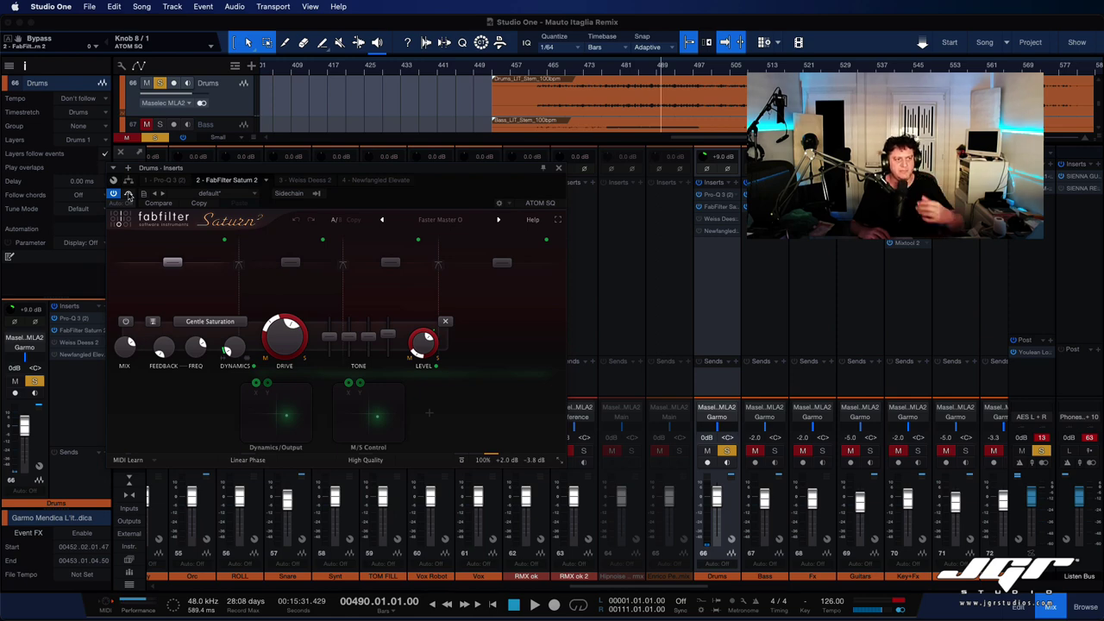
{"action": "key", "text": "space"}
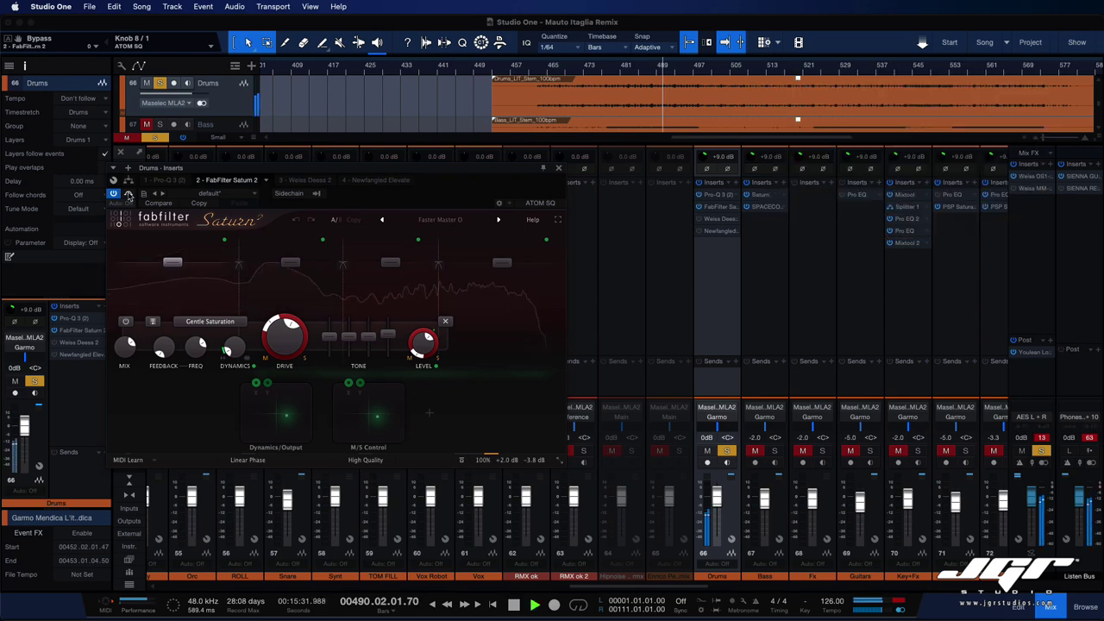
{"action": "left_click", "coordinate": [127, 194]}
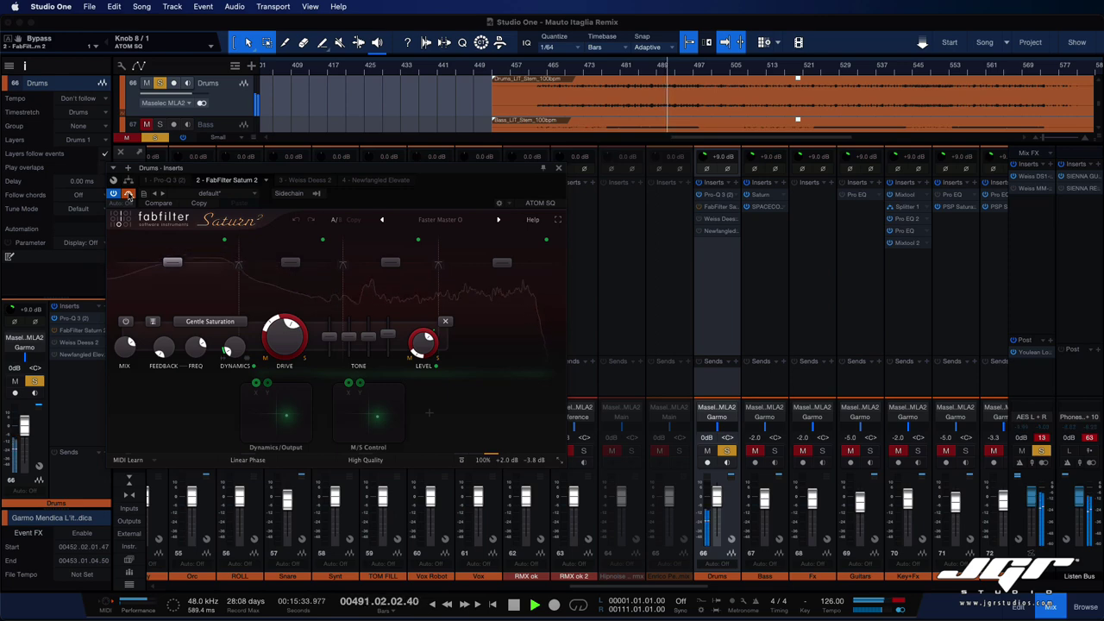
{"action": "left_click", "coordinate": [128, 194]}
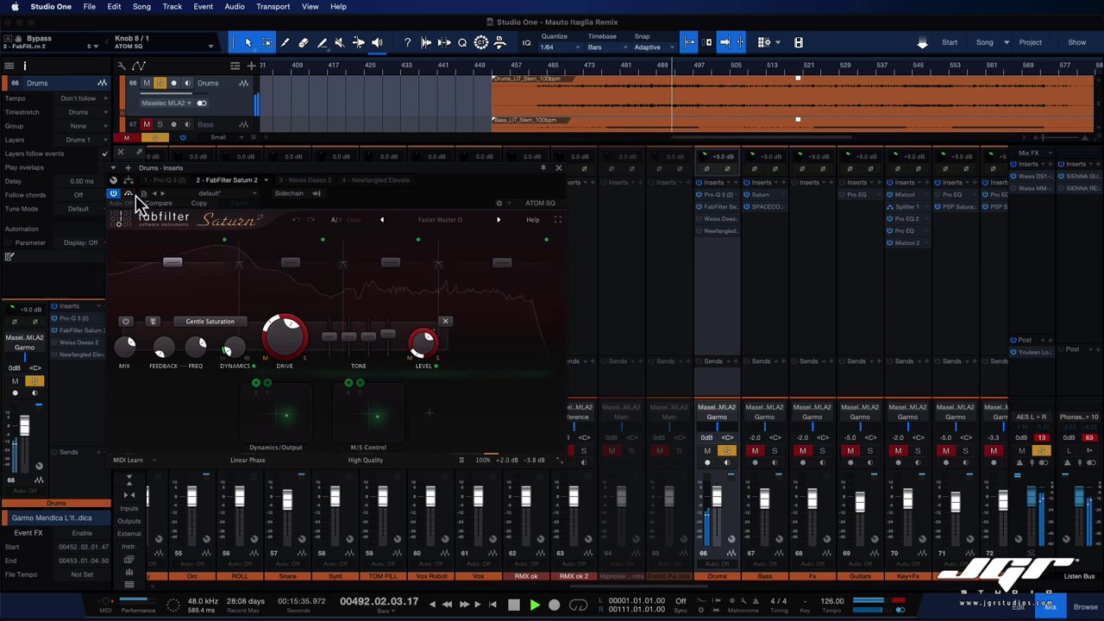
{"action": "key", "text": "space"}
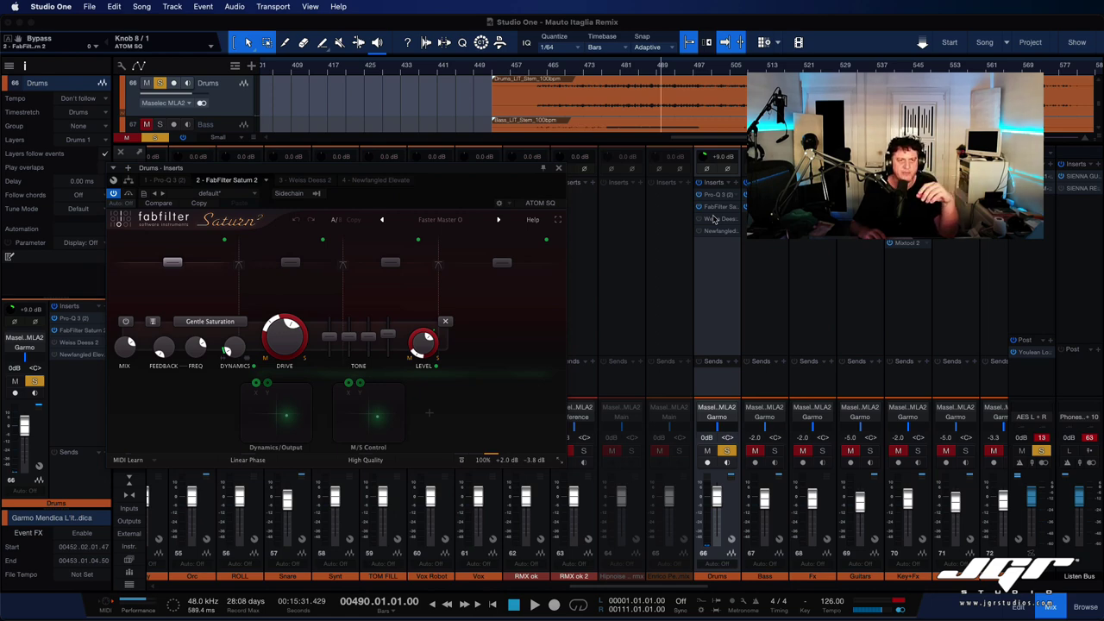
- Activate Weiss Deess 2 on the Drums channel, compare it against bypass during playback, and set its first threshold to -30.0 dB
{"action": "left_click", "coordinate": [294, 181]}
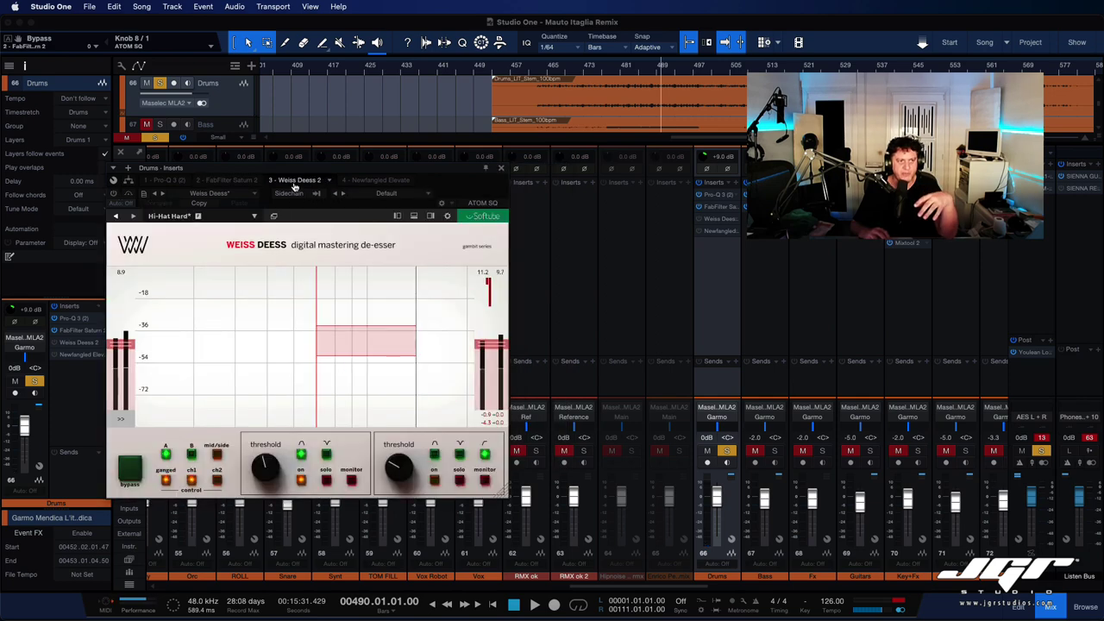
{"action": "left_click", "coordinate": [114, 195]}
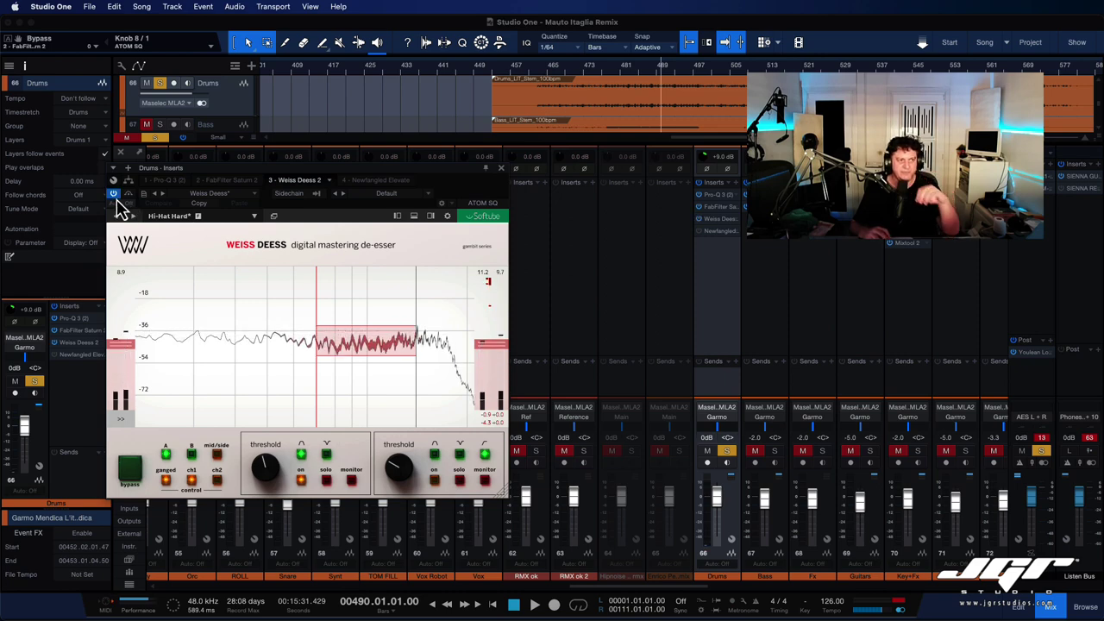
{"action": "key", "text": "space"}
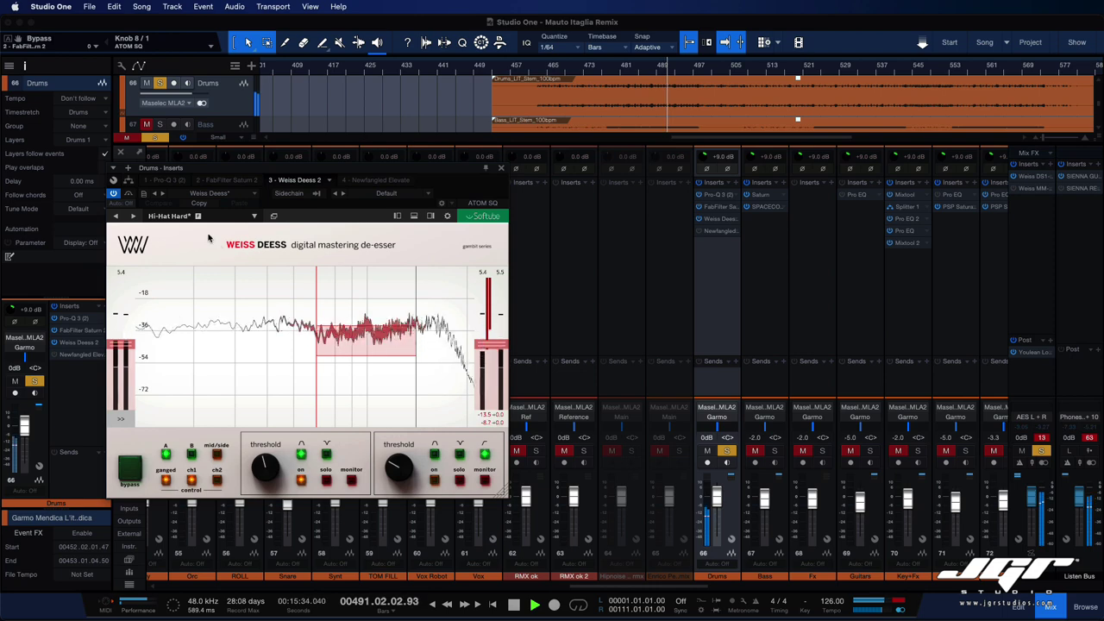
{"action": "left_click", "coordinate": [128, 195]}
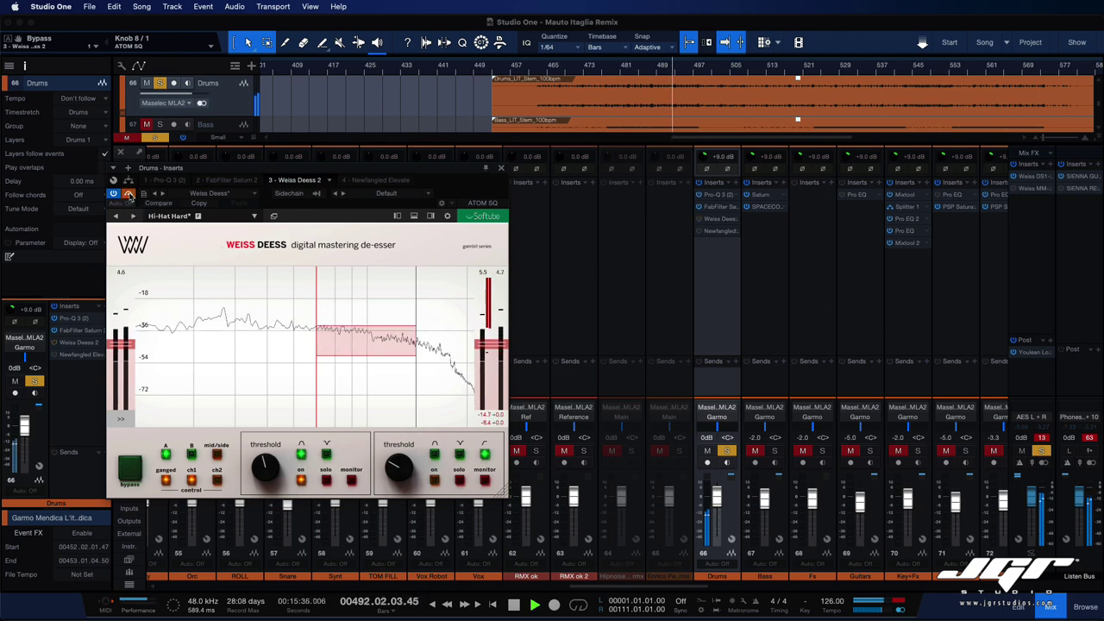
{"action": "left_click", "coordinate": [128, 195]}
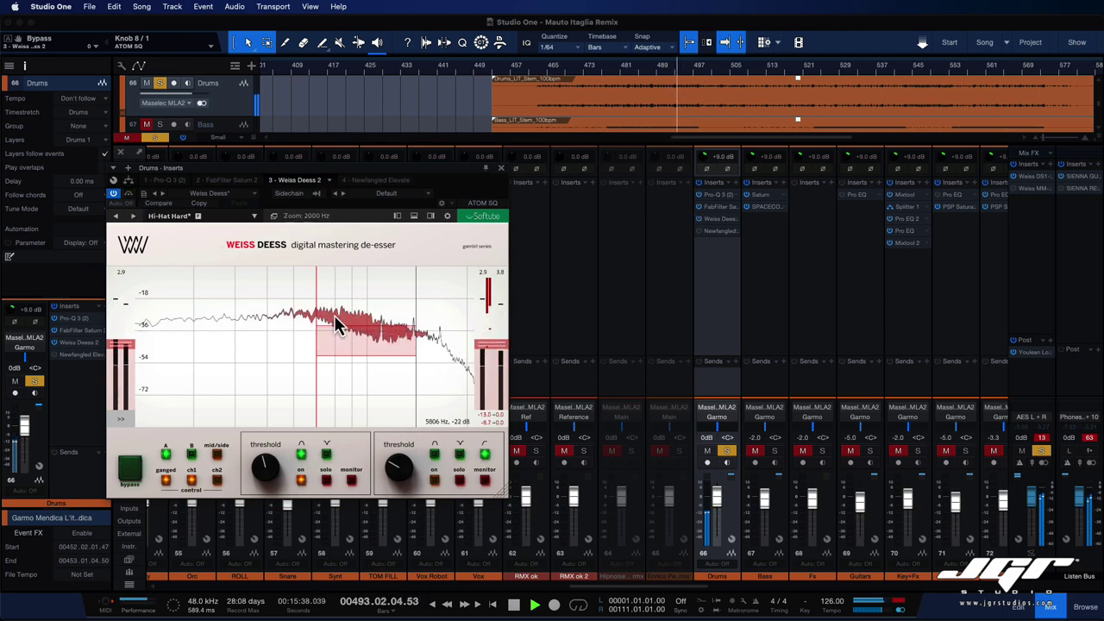
{"action": "mouse_move", "coordinate": [394, 330]}
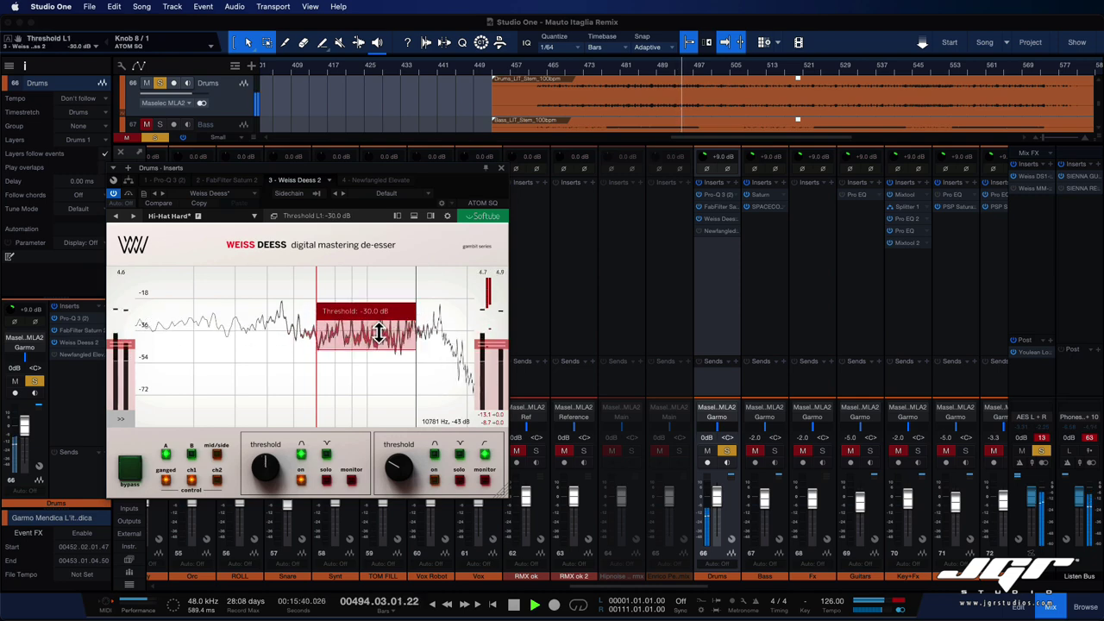
- Activate Newfangled Elevate on the Drums channel and review its meter views and its Clipper and Transient sub-modules
{"action": "left_click", "coordinate": [715, 232]}
{"action": "left_click_drag", "start_coordinate": [557, 185], "coordinate": [562, 90]}
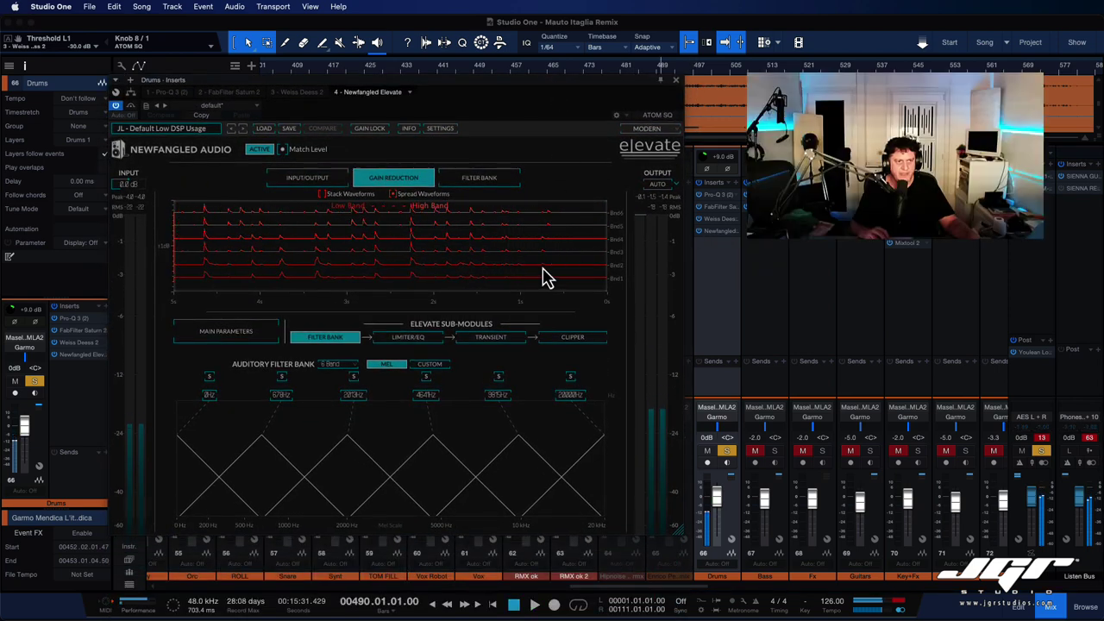
{"action": "left_click", "coordinate": [480, 180]}
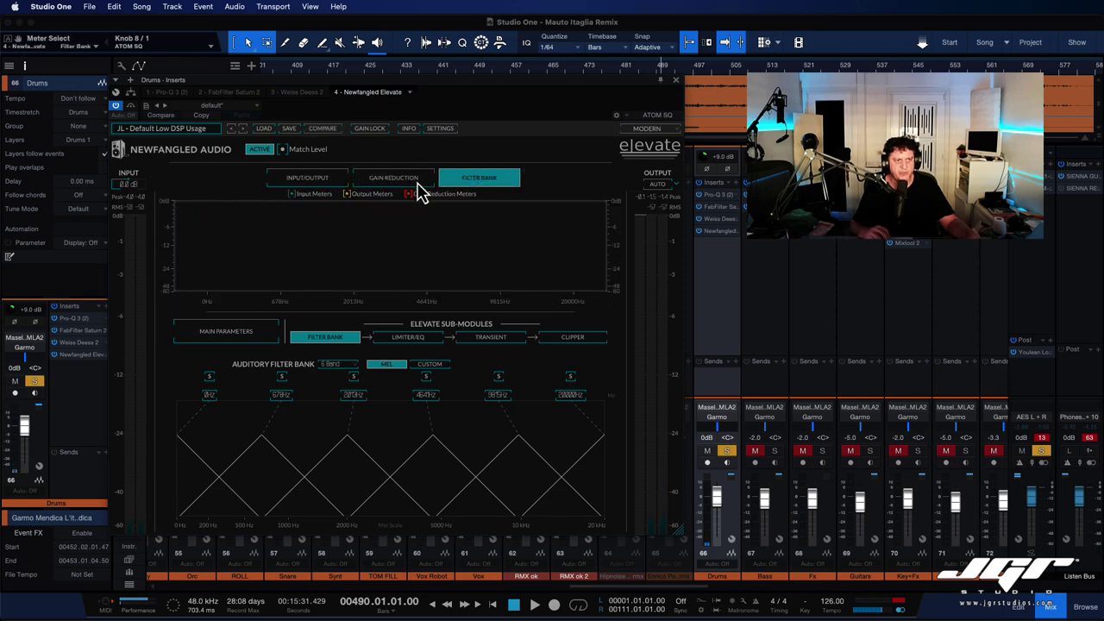
{"action": "left_click", "coordinate": [333, 180]}
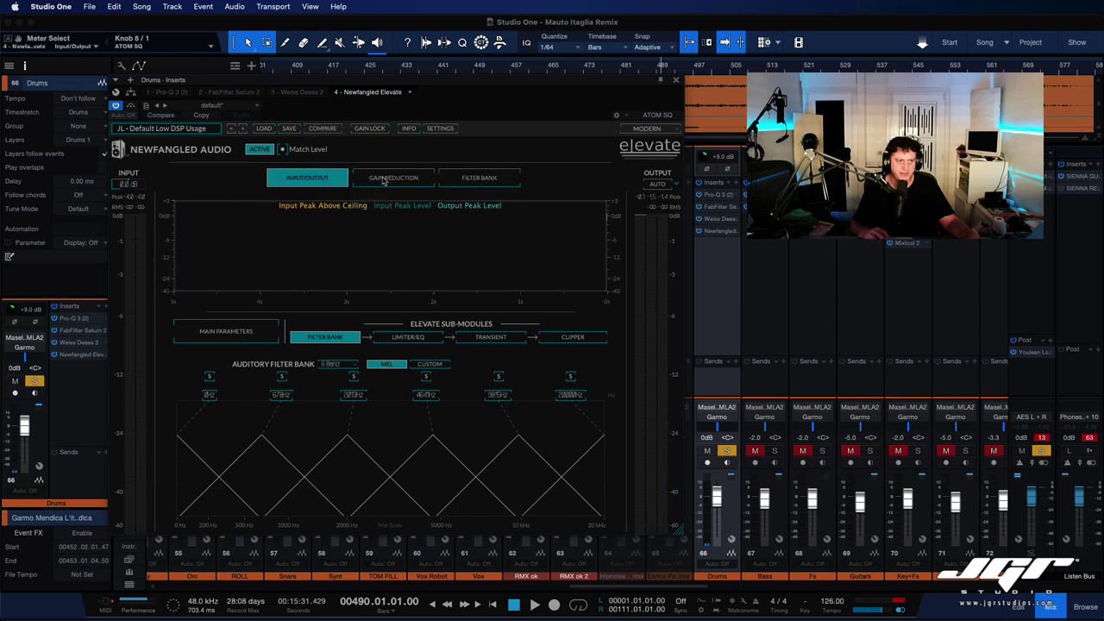
{"action": "left_click", "coordinate": [383, 180]}
{"action": "left_click", "coordinate": [574, 340]}
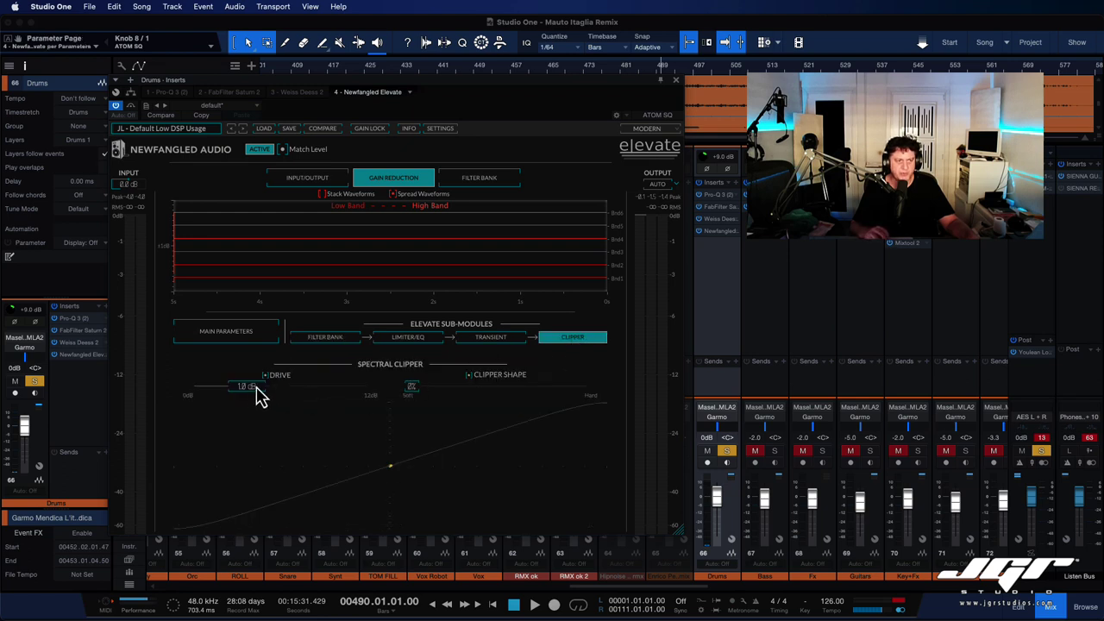
{"action": "left_click", "coordinate": [487, 341]}
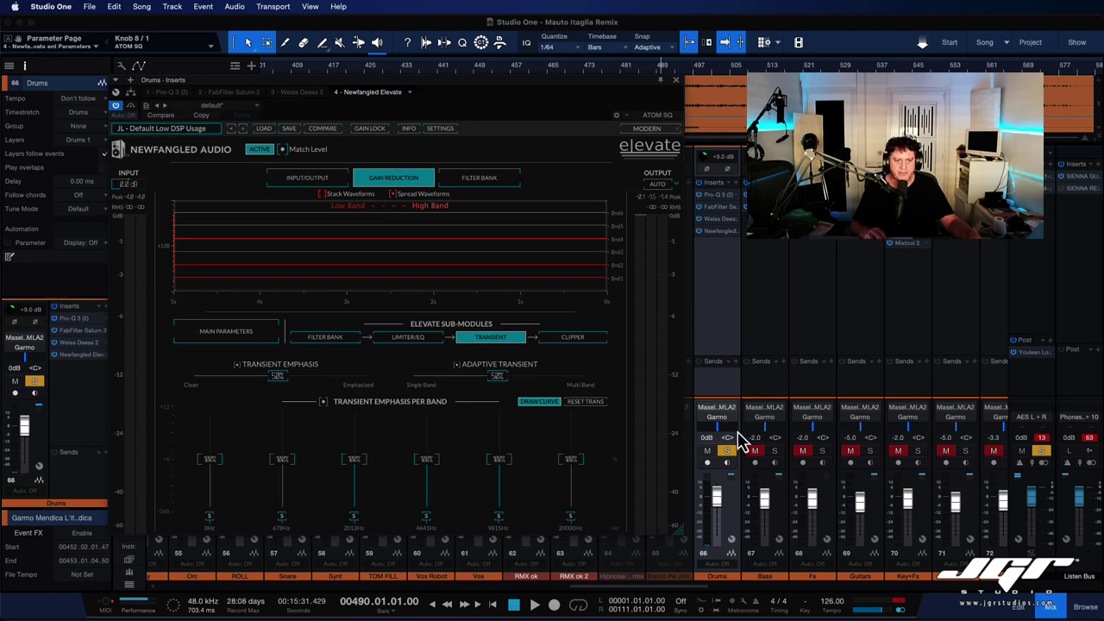
- Solo Bass along with Drums, open SPACECONTROL on the Bass channel, and compare the sound with it bypassed and engaged
{"action": "left_click", "coordinate": [774, 451]}
{"action": "key", "text": "space"}
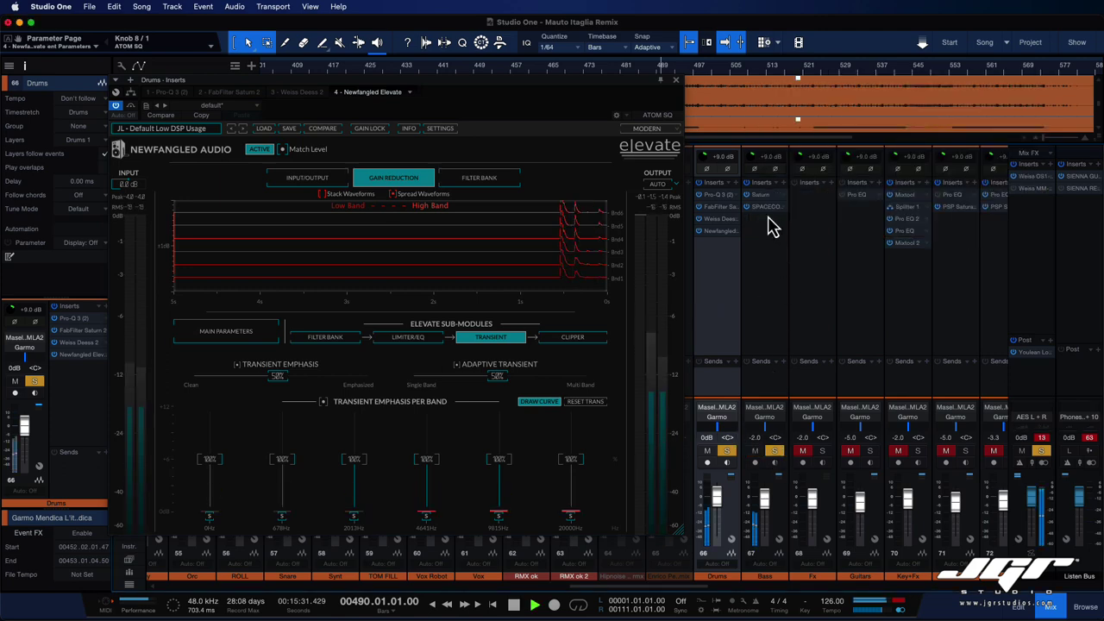
{"action": "left_click", "coordinate": [762, 211]}
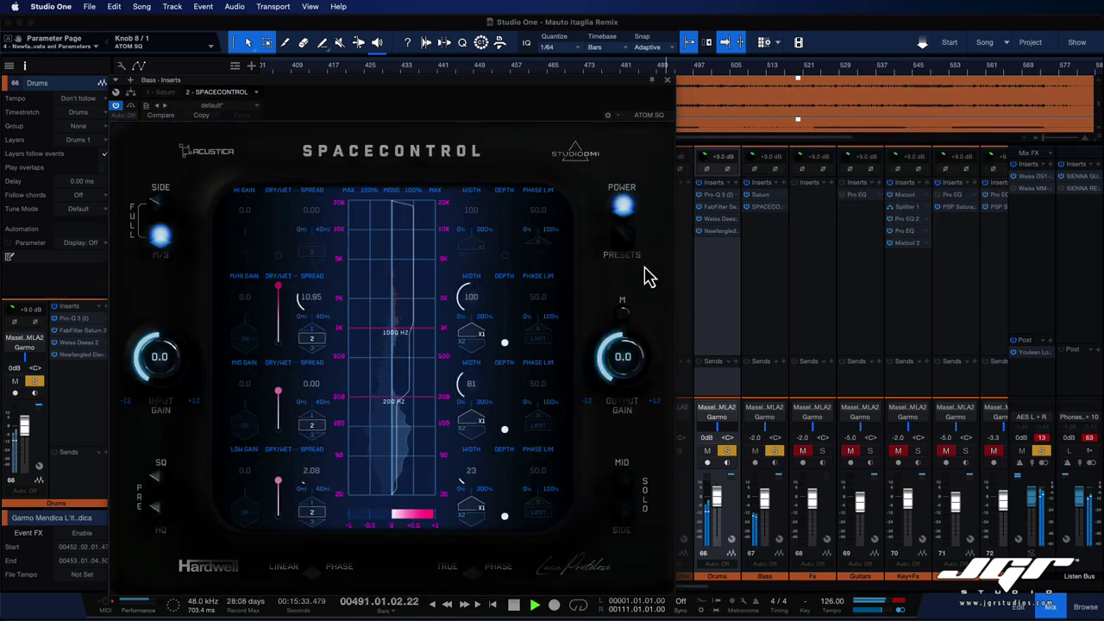
{"action": "key", "text": "space"}
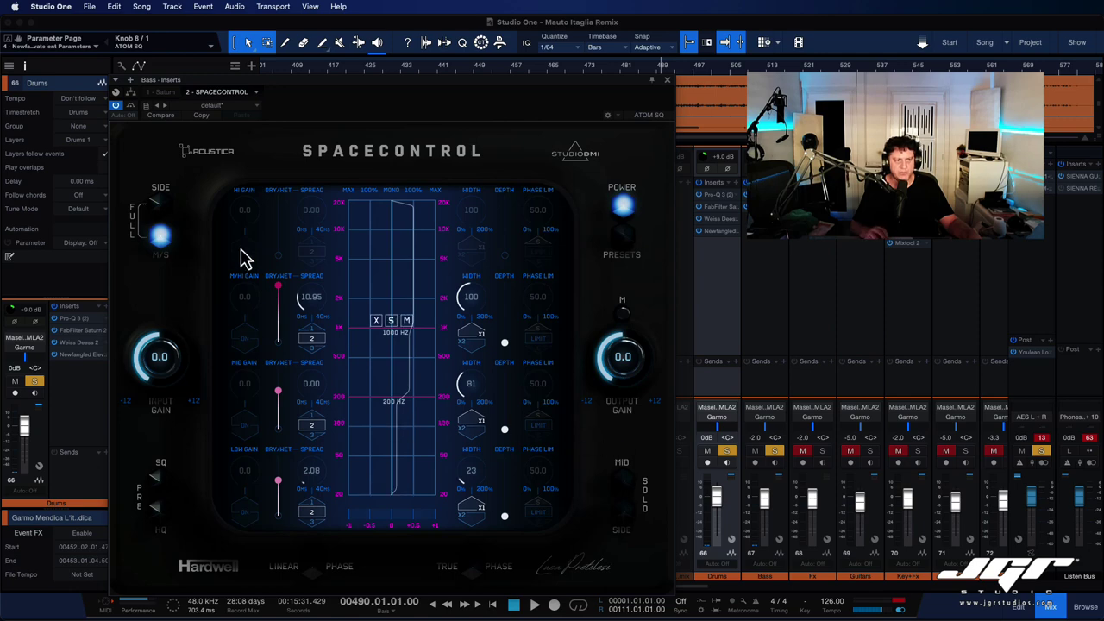
{"action": "key", "text": "space"}
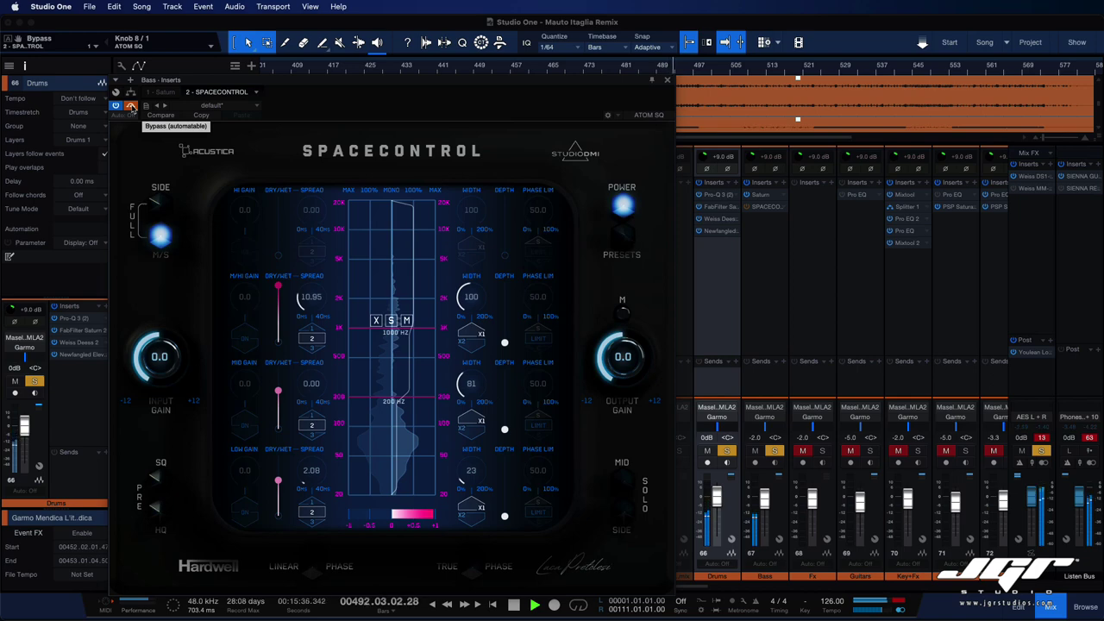
{"action": "left_click", "coordinate": [132, 108]}
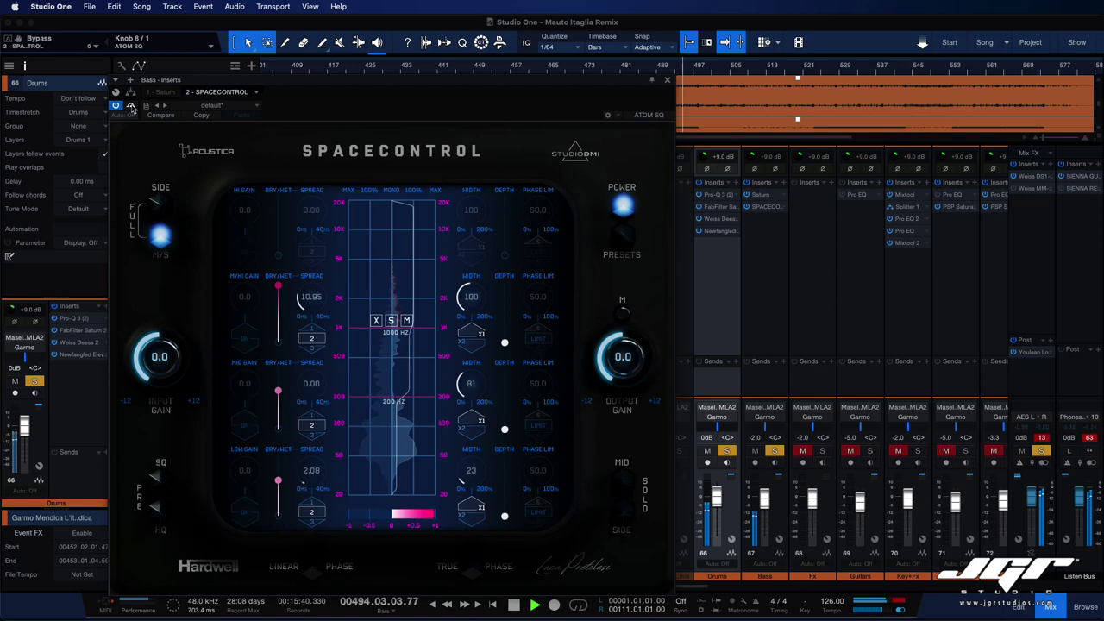
- Repeat the bypass comparison of SPACECONTROL on the soloed Bass and Drums, restarting playback and leaving the plugin engaged
{"action": "left_click", "coordinate": [132, 107]}
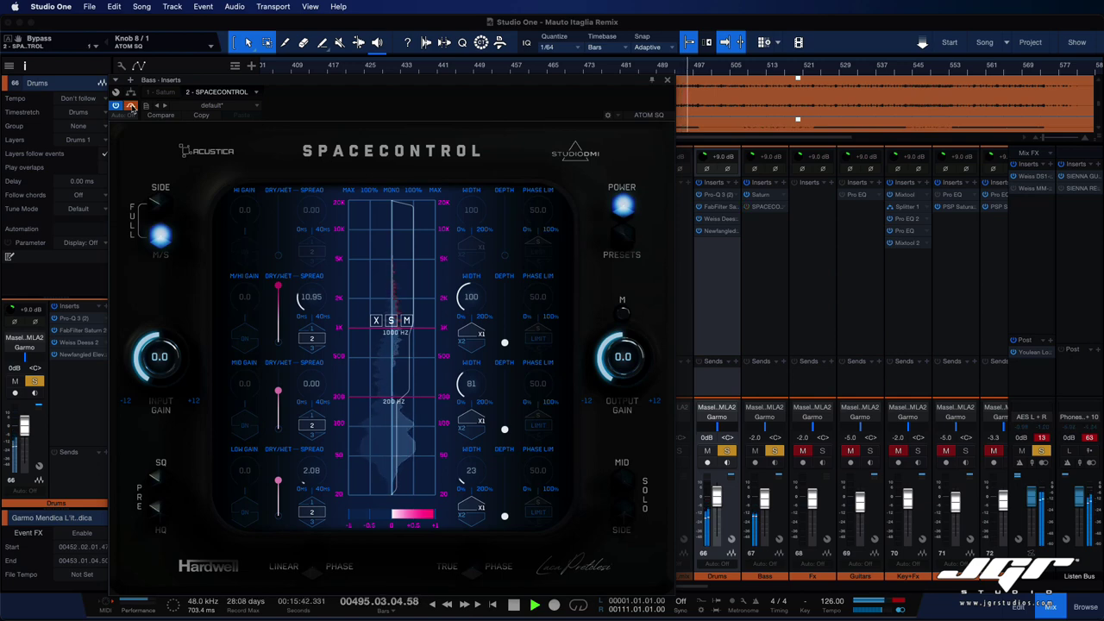
{"action": "key", "text": "space"}
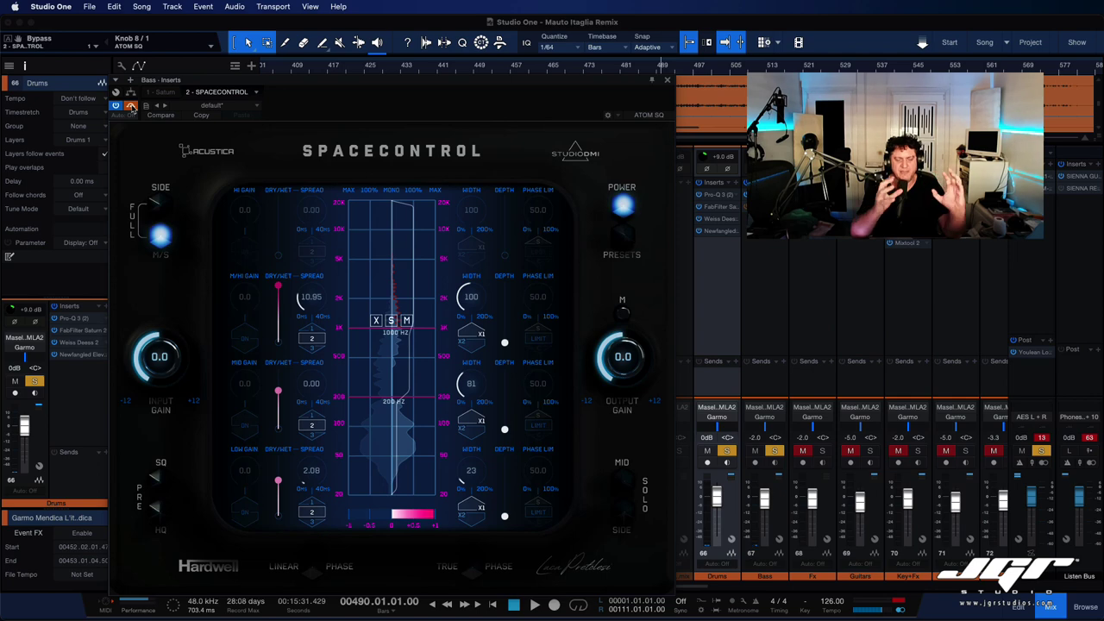
{"action": "left_click", "coordinate": [131, 106]}
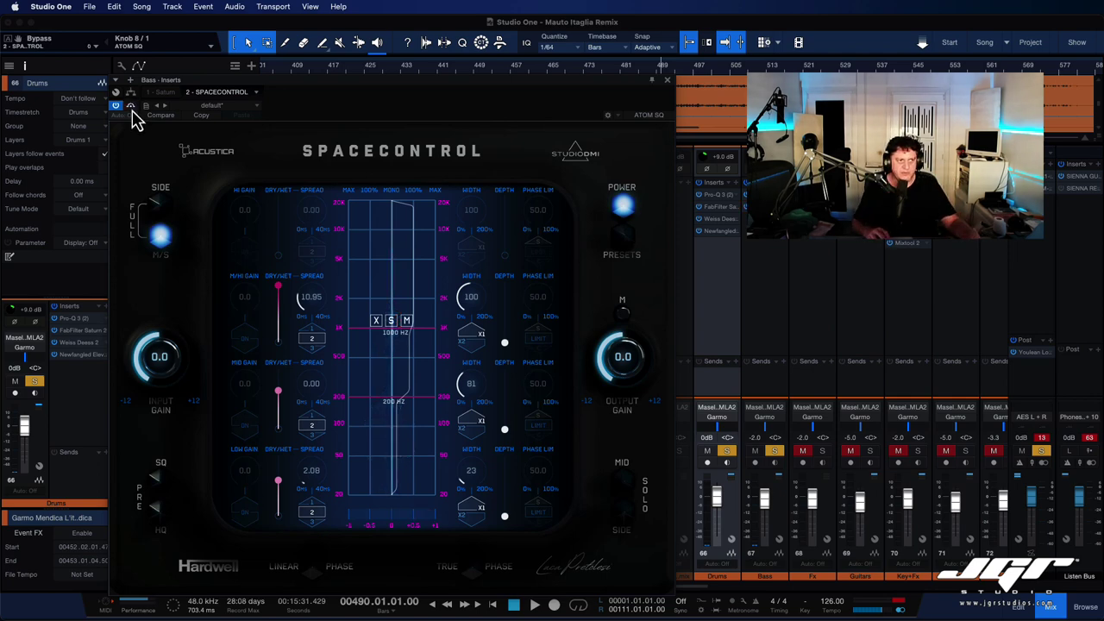
{"action": "key", "text": "space"}
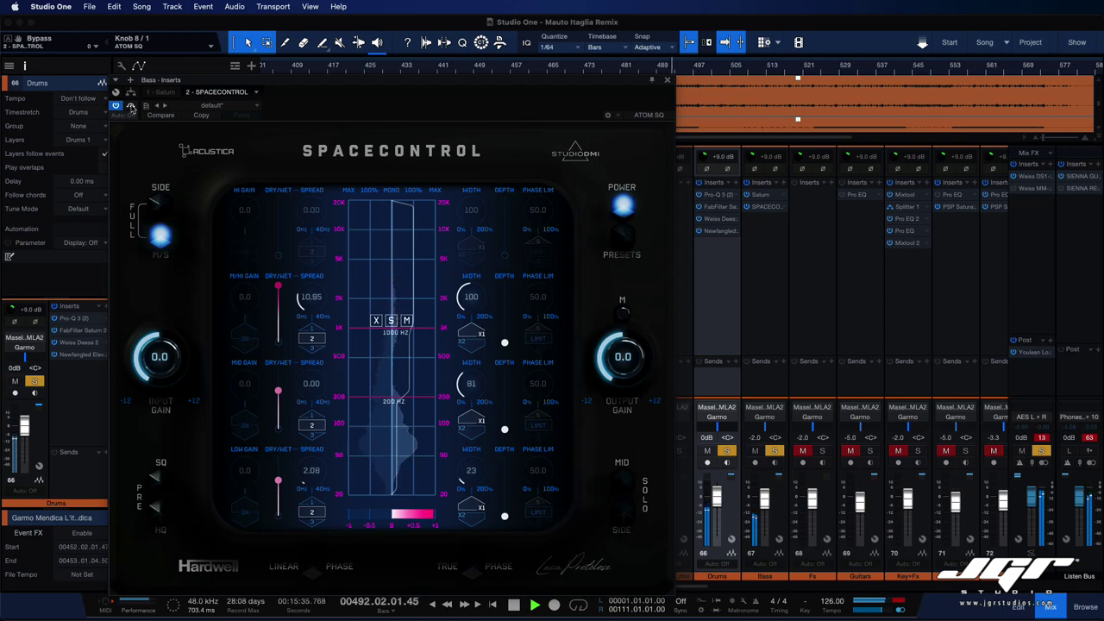
{"action": "left_click", "coordinate": [131, 106]}
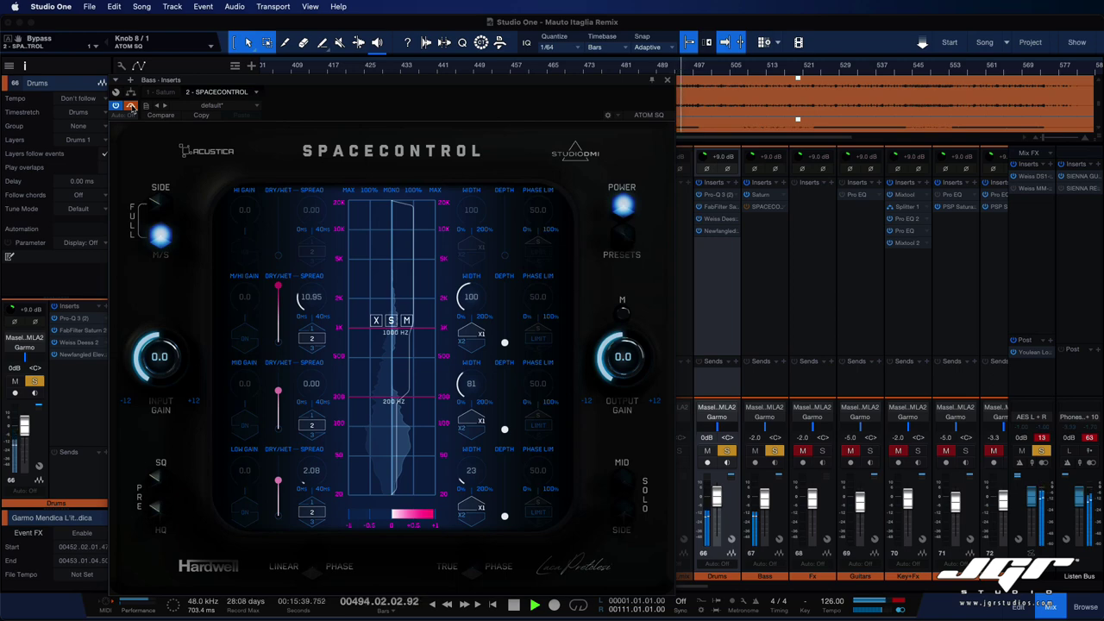
{"action": "left_click", "coordinate": [131, 106]}
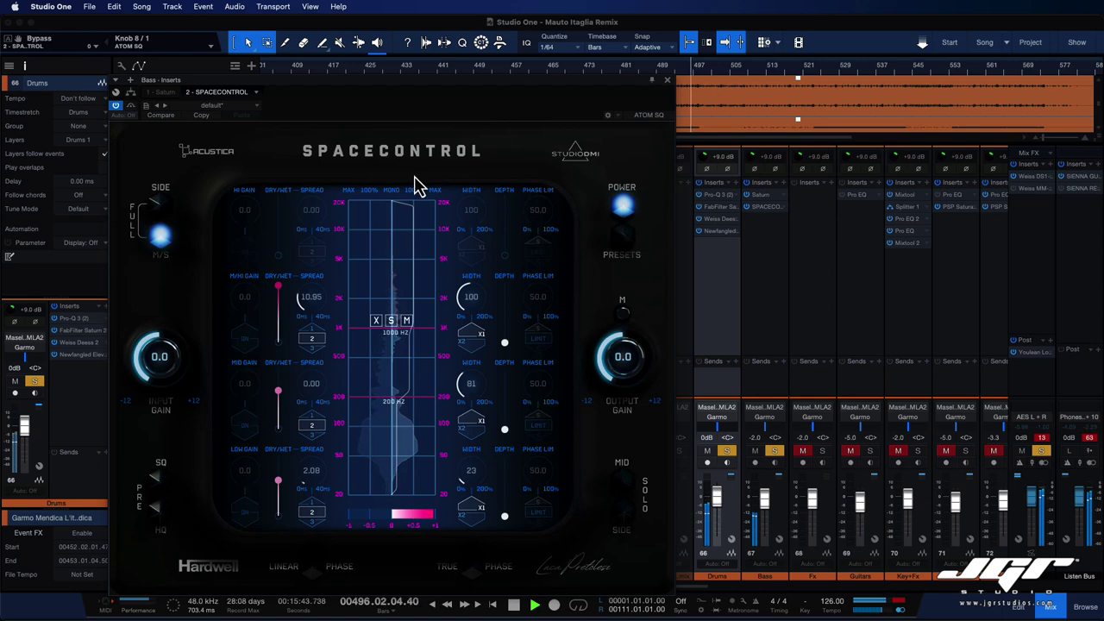
- Show the Saturn insert on the Bass channel, stop playback, review its band levels, and close the plugin window
{"action": "left_click", "coordinate": [759, 207]}
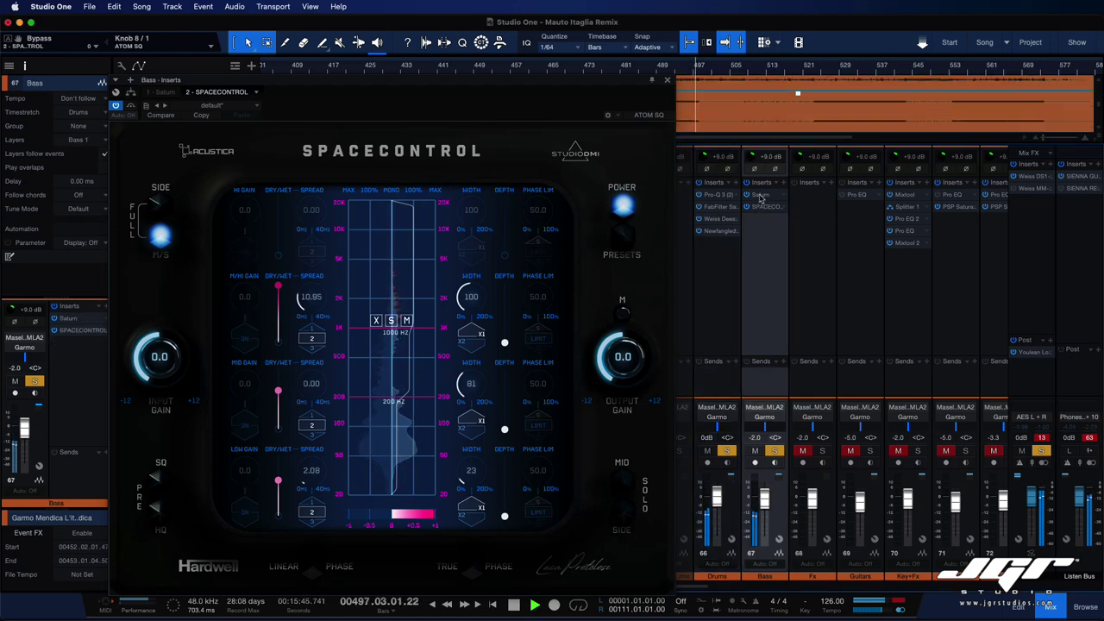
{"action": "left_click", "coordinate": [167, 93]}
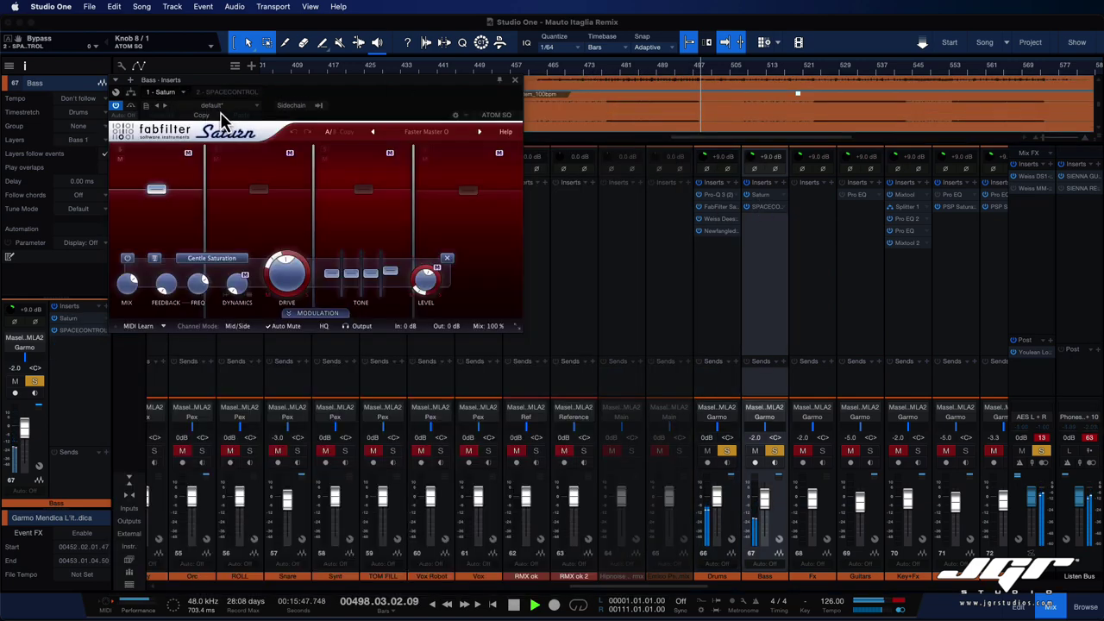
{"action": "key", "text": "space"}
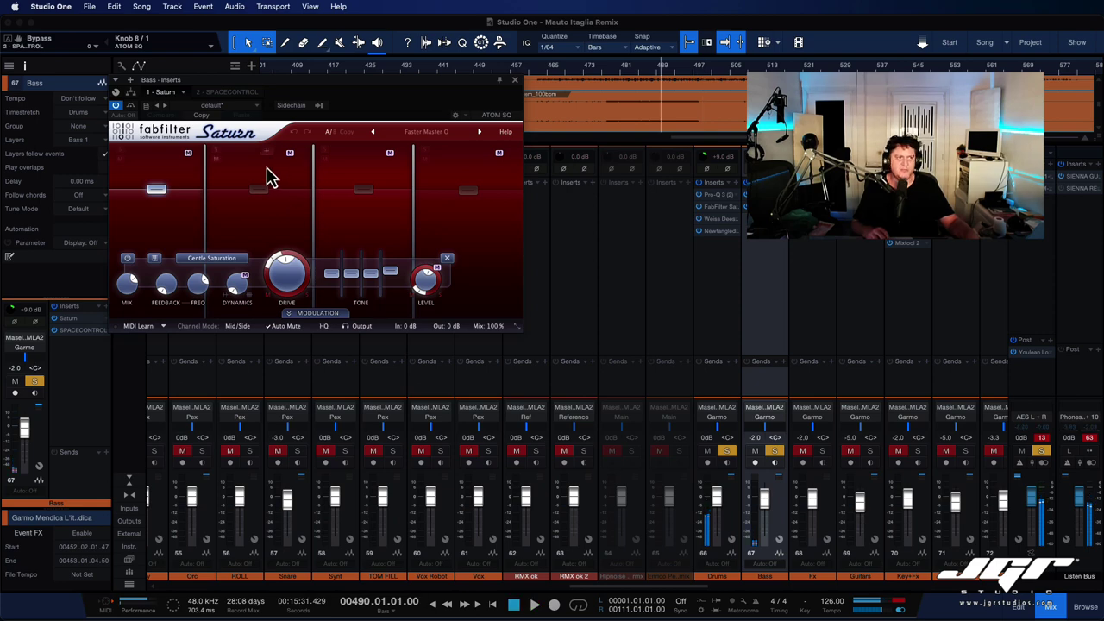
{"action": "mouse_move", "coordinate": [264, 195]}
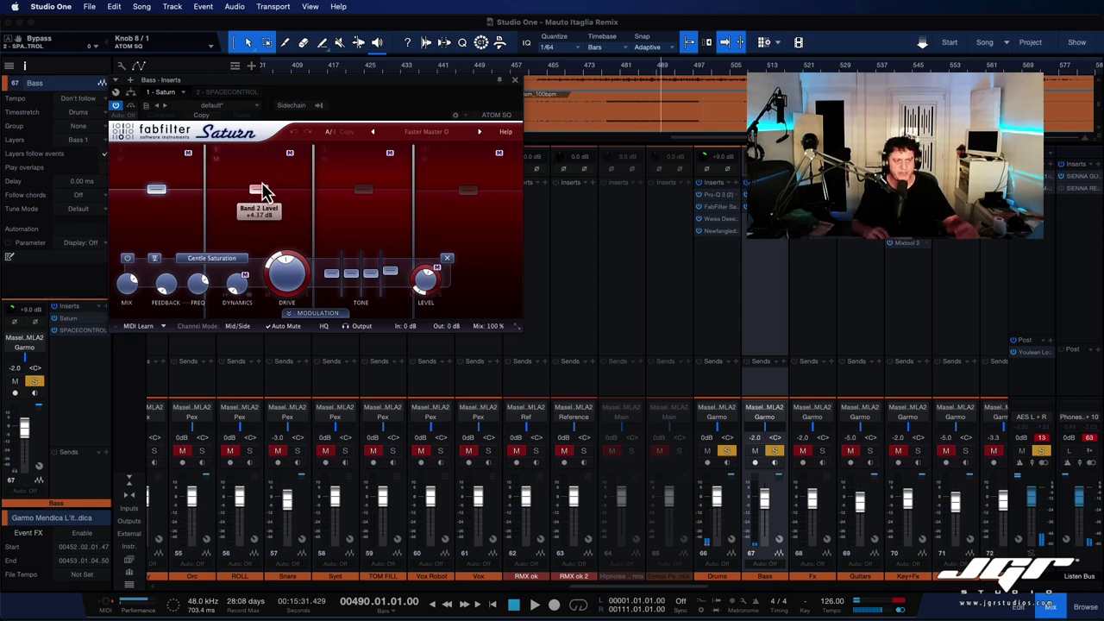
{"action": "left_click", "coordinate": [515, 79]}
- Unsolo the Bass and Drums channels and solo the Key+Fx channel
{"action": "scroll", "coordinate": [740, 300], "scroll_direction": "right", "scroll_amount": 4}
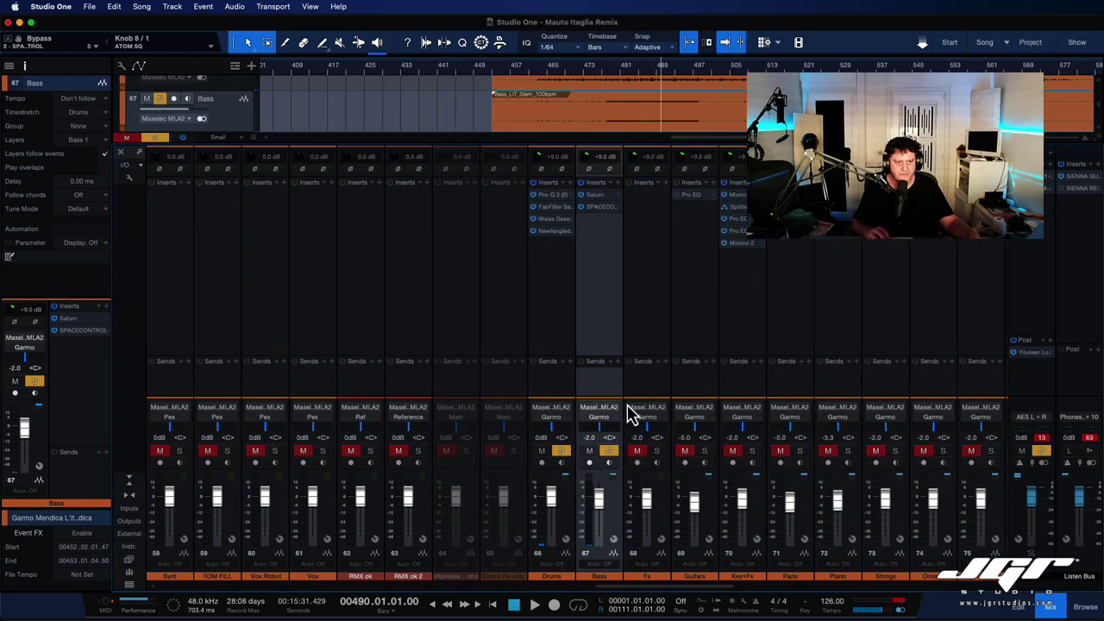
{"action": "left_click", "coordinate": [608, 451]}
{"action": "left_click", "coordinate": [561, 451]}
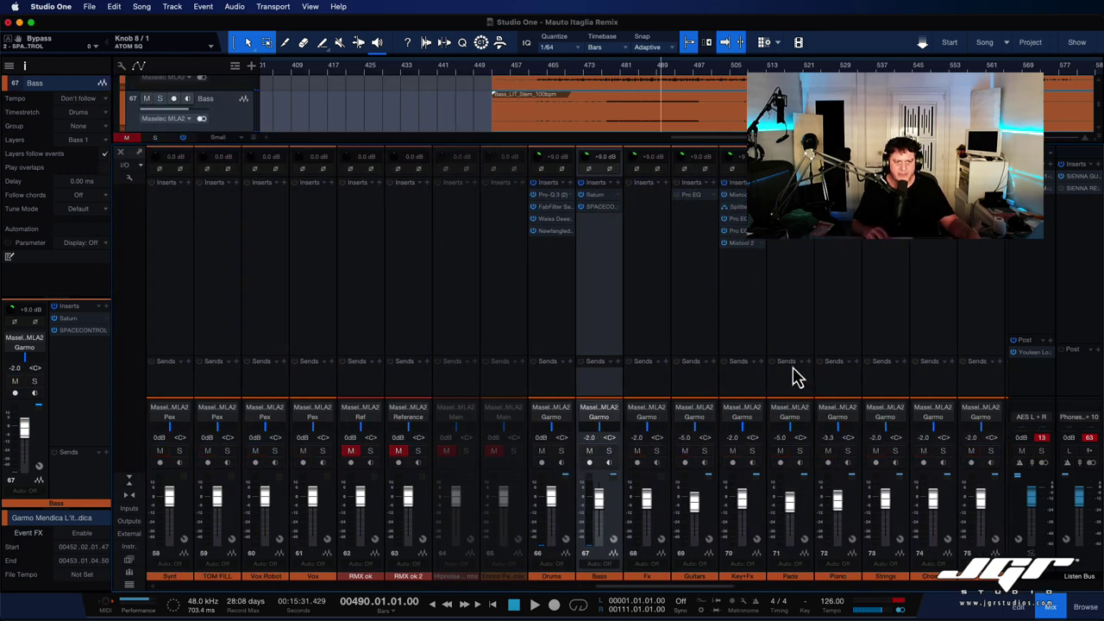
{"action": "left_click", "coordinate": [752, 343]}
{"action": "left_click", "coordinate": [752, 450]}
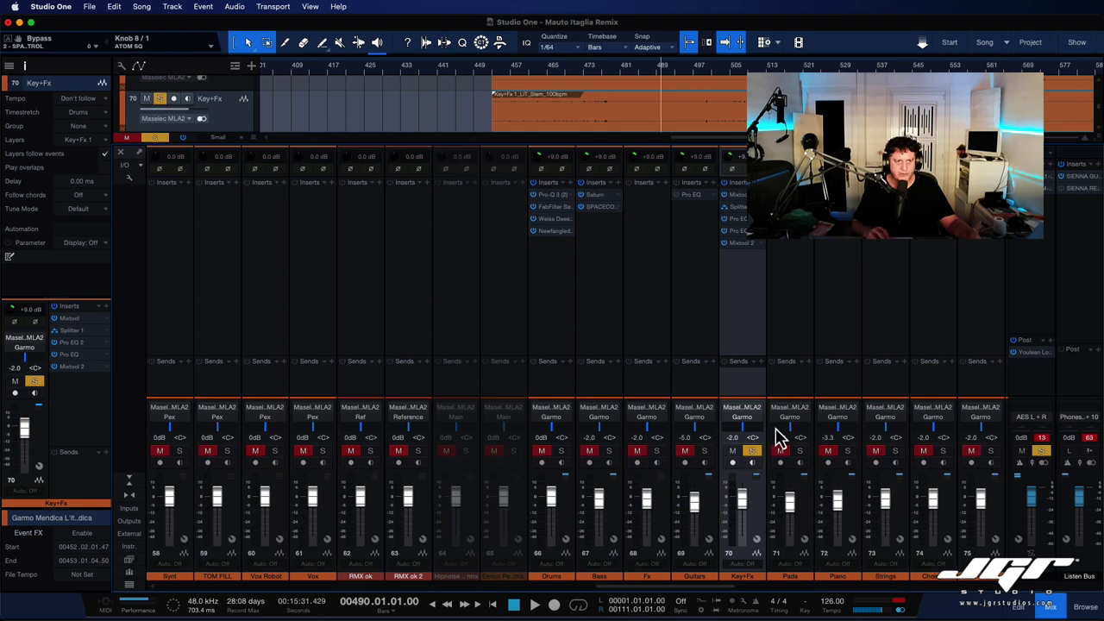
- Review the Key+Fx insert routing from Mixtool through Splitter 1 to Mixtool 2, including the first Mixtool's MS Transform option
{"action": "scroll", "coordinate": [716, 354], "scroll_direction": "right", "scroll_amount": 2}
{"action": "scroll", "coordinate": [716, 354], "scroll_direction": "right", "scroll_amount": 4}
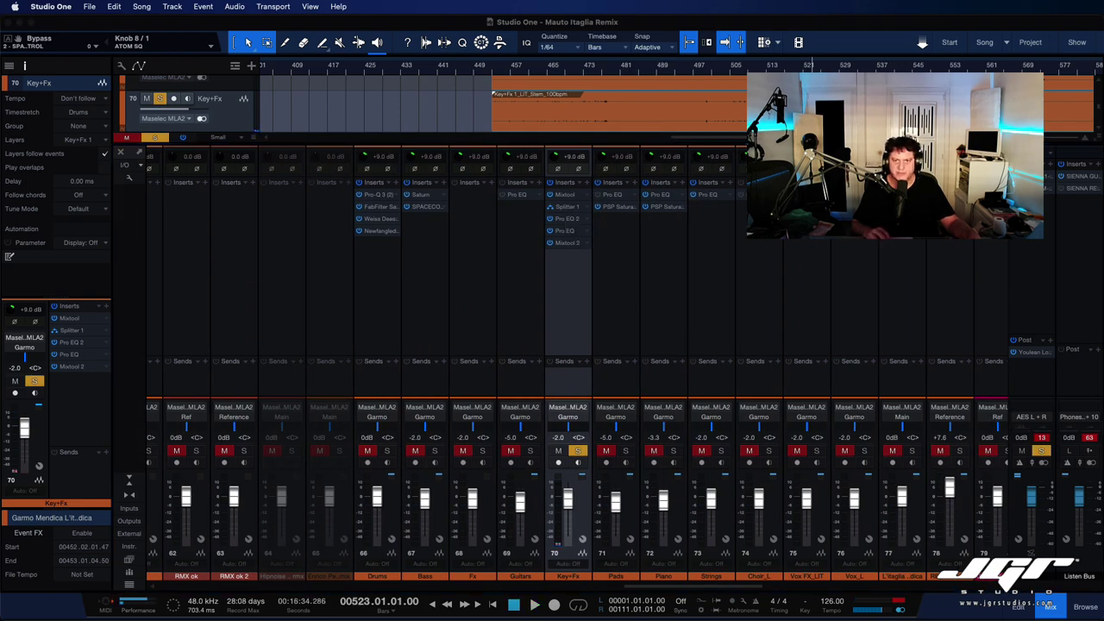
{"action": "left_click_drag", "start_coordinate": [1103, 262], "coordinate": [224, 208]}
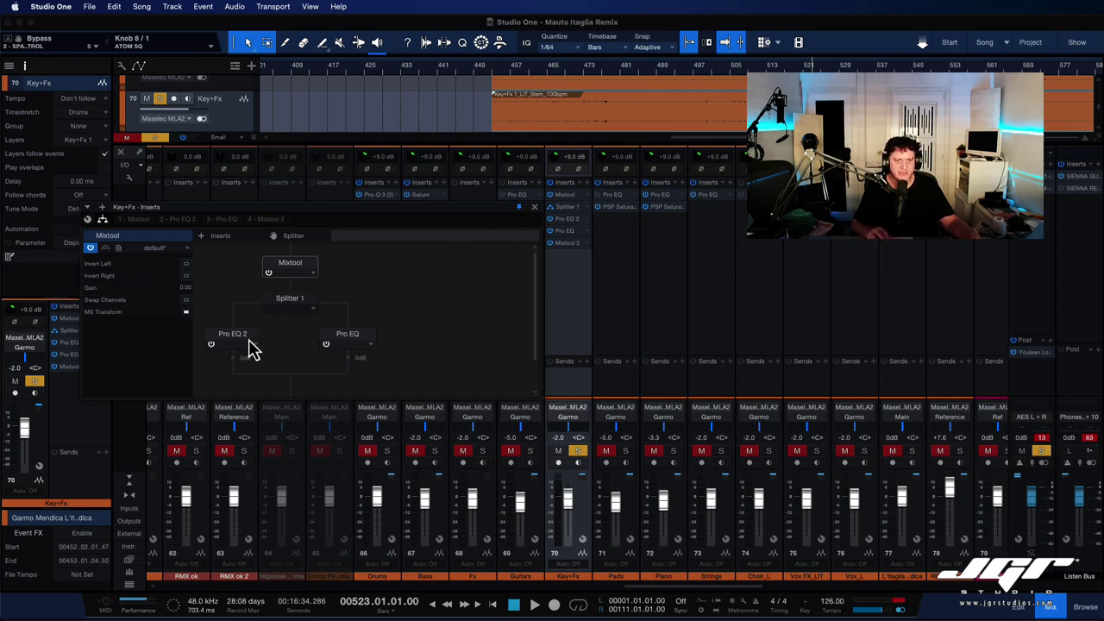
{"action": "scroll", "coordinate": [387, 340], "scroll_direction": "down", "scroll_amount": 2}
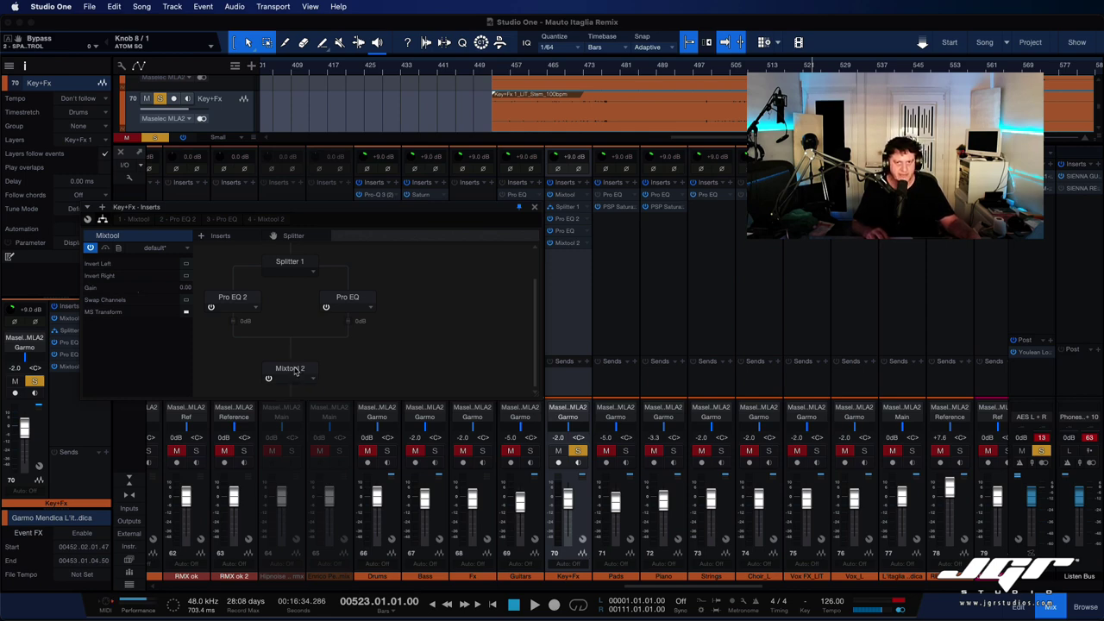
{"action": "left_click_drag", "start_coordinate": [673, 272], "coordinate": [691, 252]}
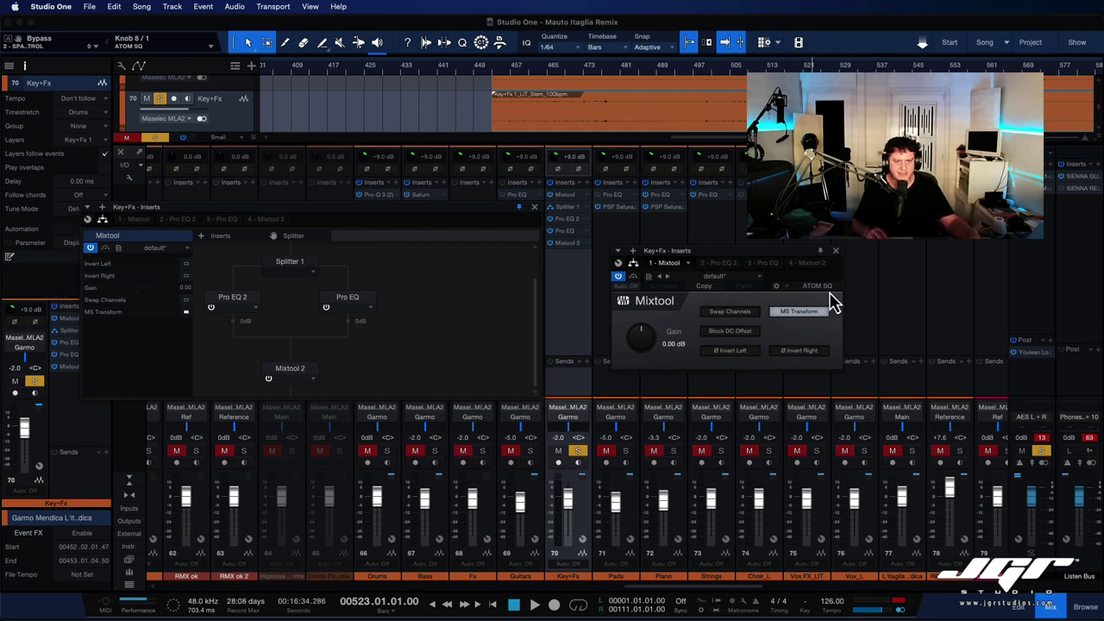
{"action": "left_click", "coordinate": [835, 251]}
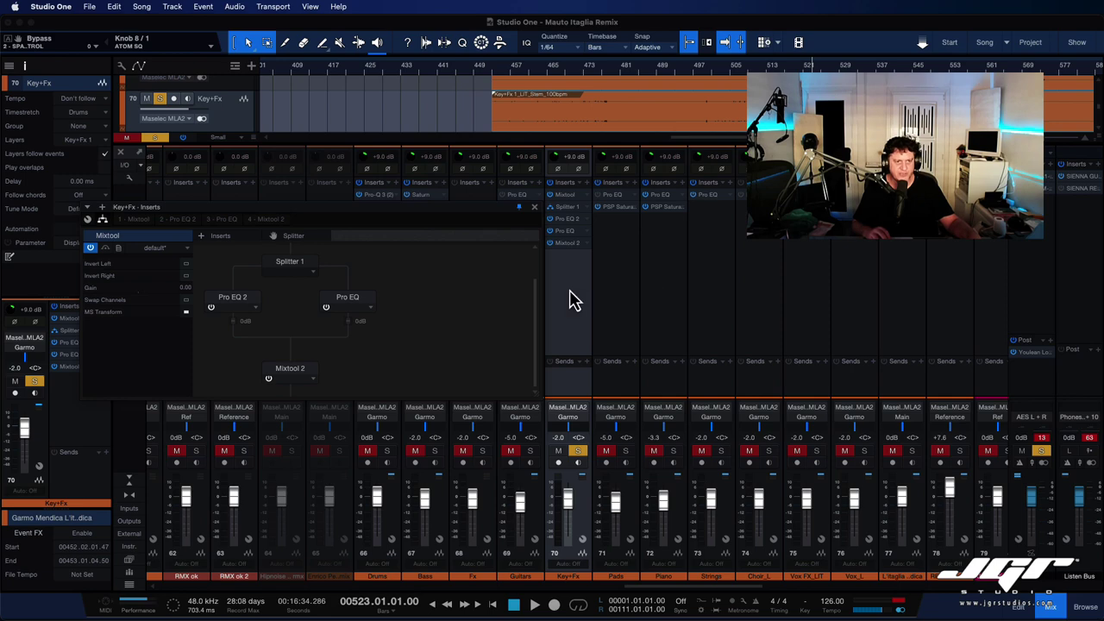
- Play the soloed Key+Fx stem from bar 514 and compare it with all of its inserts bypassed and engaged
{"action": "key", "text": "space"}
{"action": "left_click", "coordinate": [741, 67]}
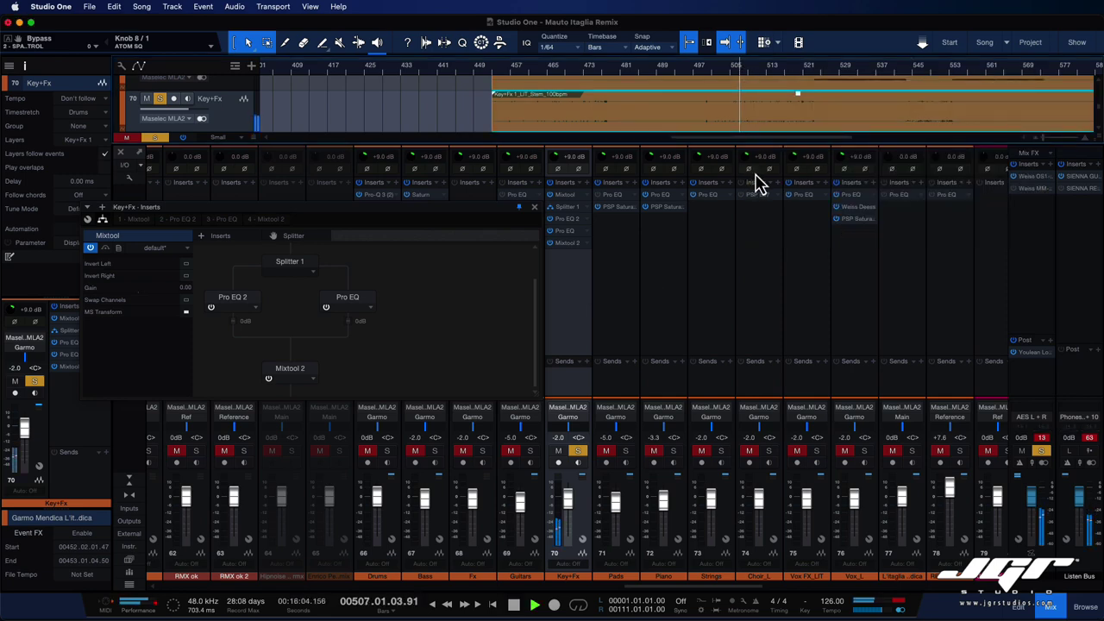
{"action": "left_click", "coordinate": [772, 69]}
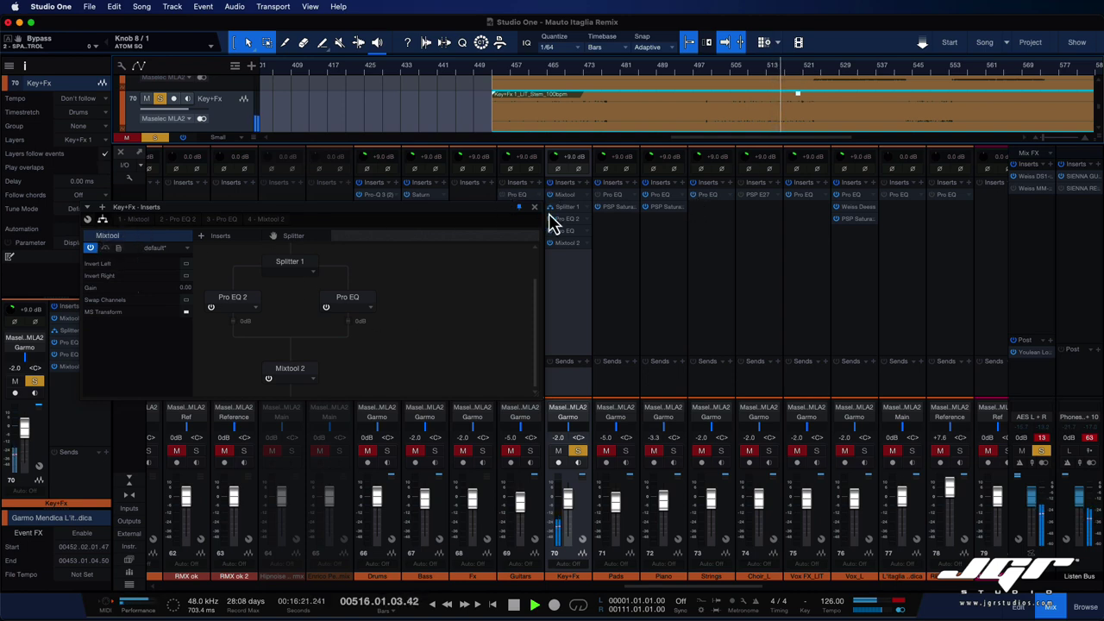
{"action": "left_click", "coordinate": [551, 185]}
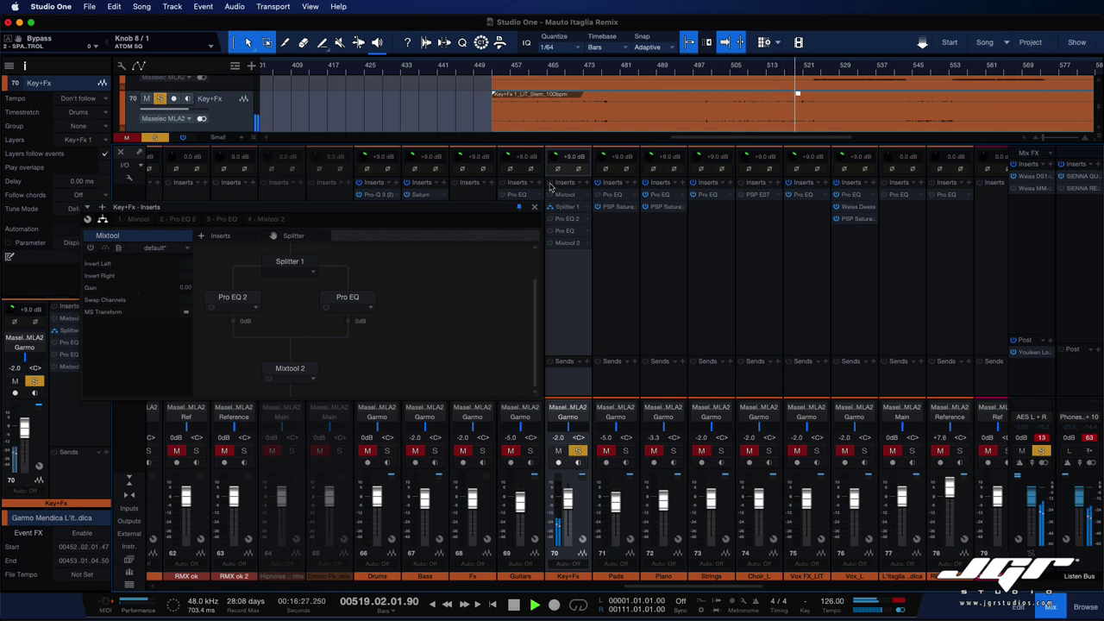
{"action": "left_click", "coordinate": [551, 184]}
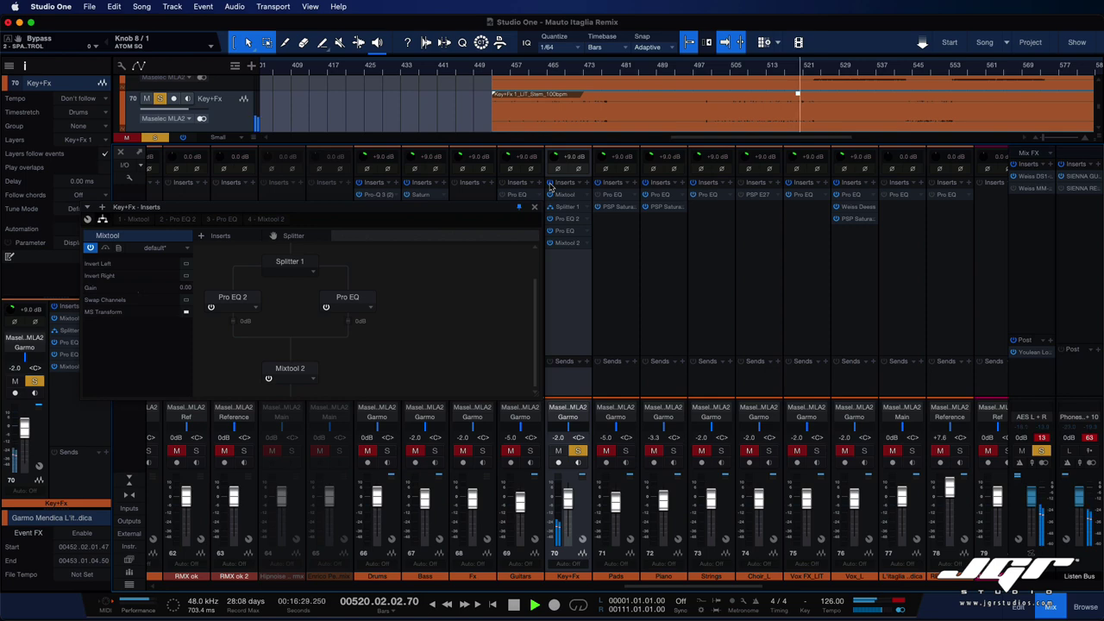
- Review the Pro EQ 2 and Pro EQ curves on the two Splitter 1 branches, close the routing window, and unsolo Key+Fx
{"action": "left_click", "coordinate": [232, 298]}
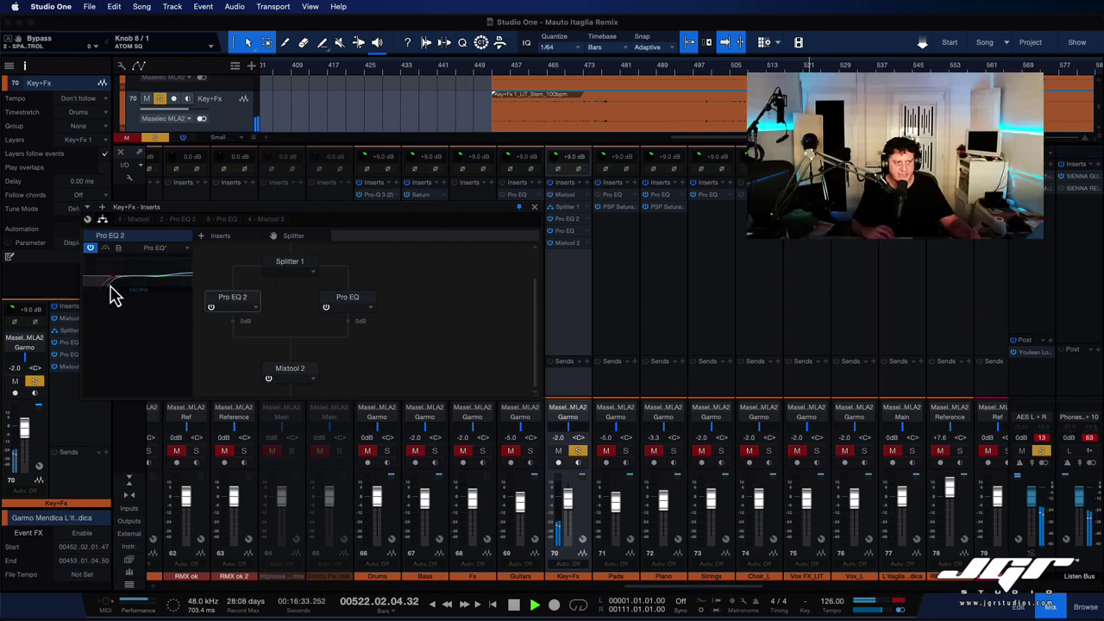
{"action": "left_click", "coordinate": [345, 302]}
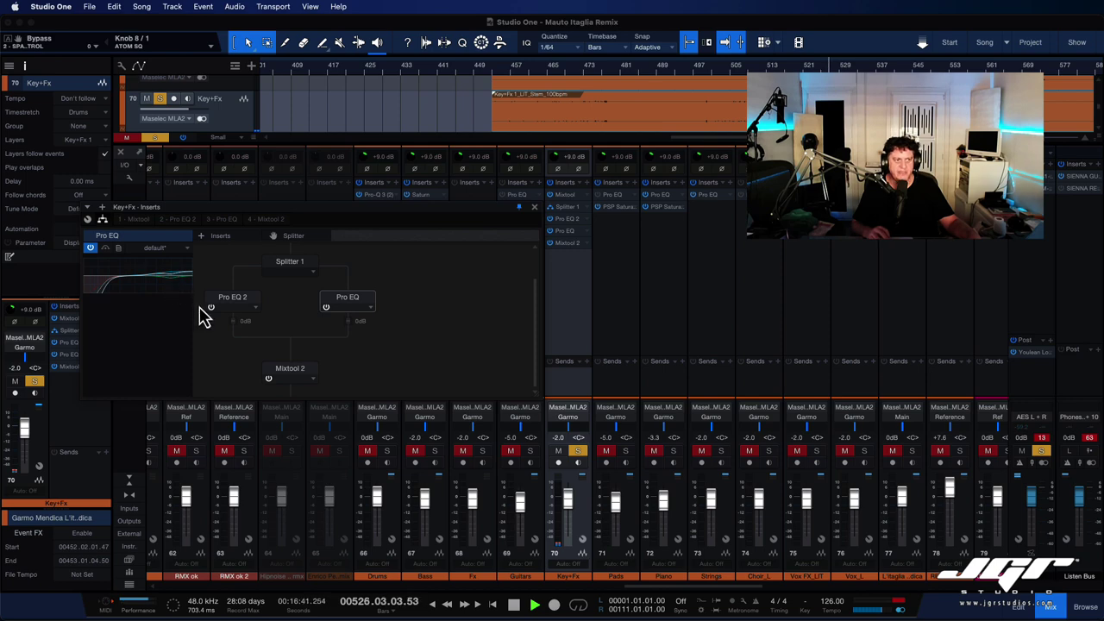
{"action": "left_click", "coordinate": [533, 207]}
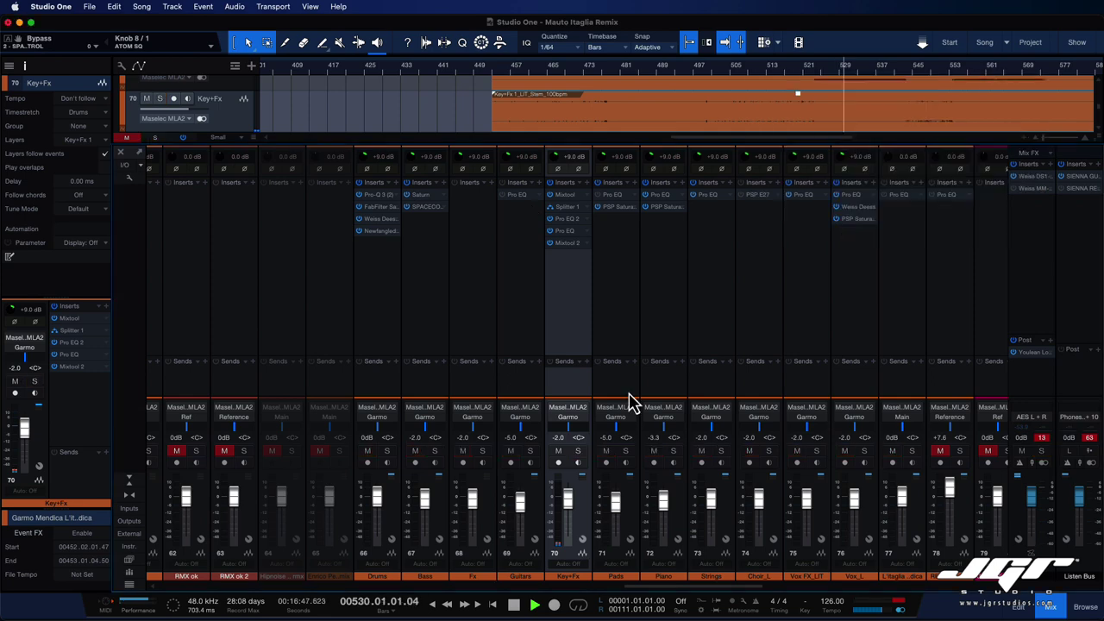
- Review PSP Saturator on the Pads channel and the Pro EQ curve on the Piano channel
{"action": "left_click", "coordinate": [632, 245]}
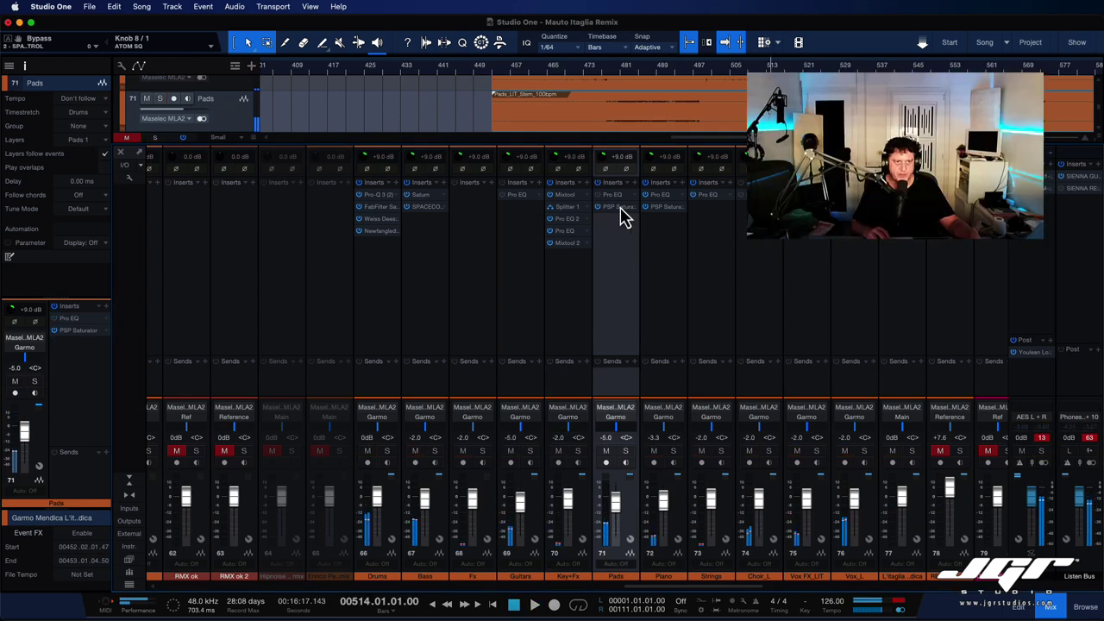
{"action": "double_click", "coordinate": [620, 209]}
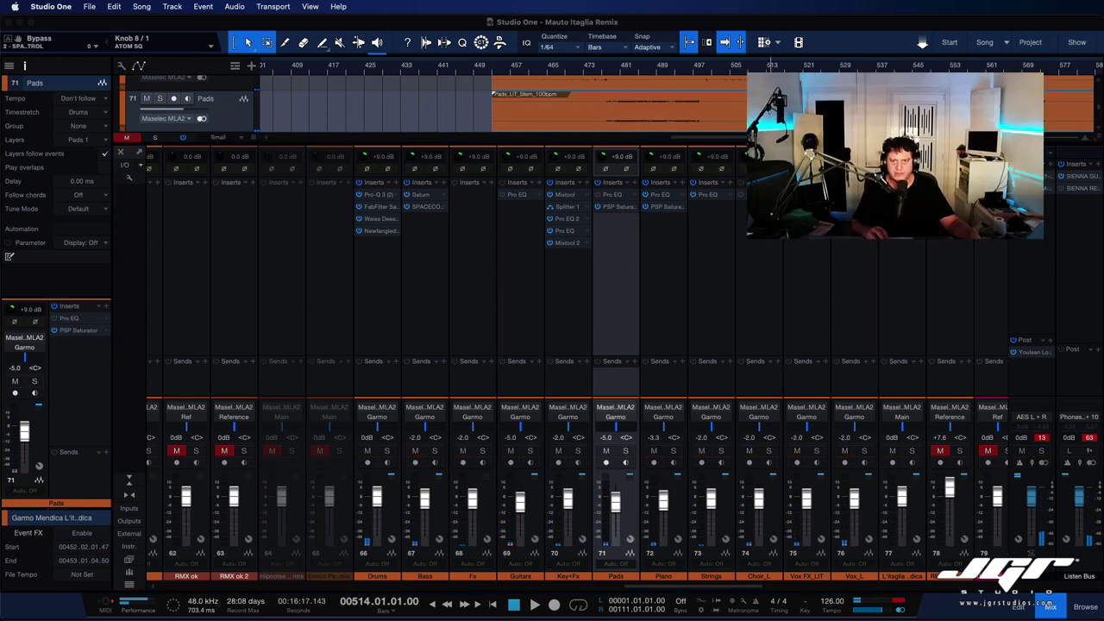
{"action": "left_click_drag", "start_coordinate": [531, 173], "coordinate": [390, 166]}
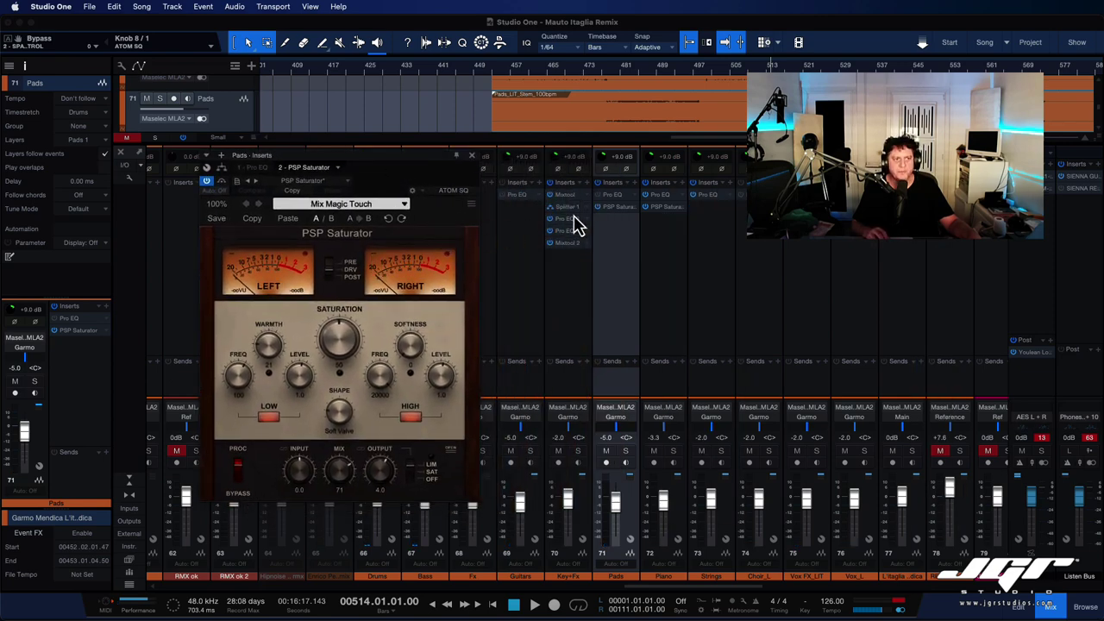
{"action": "left_click", "coordinate": [671, 222]}
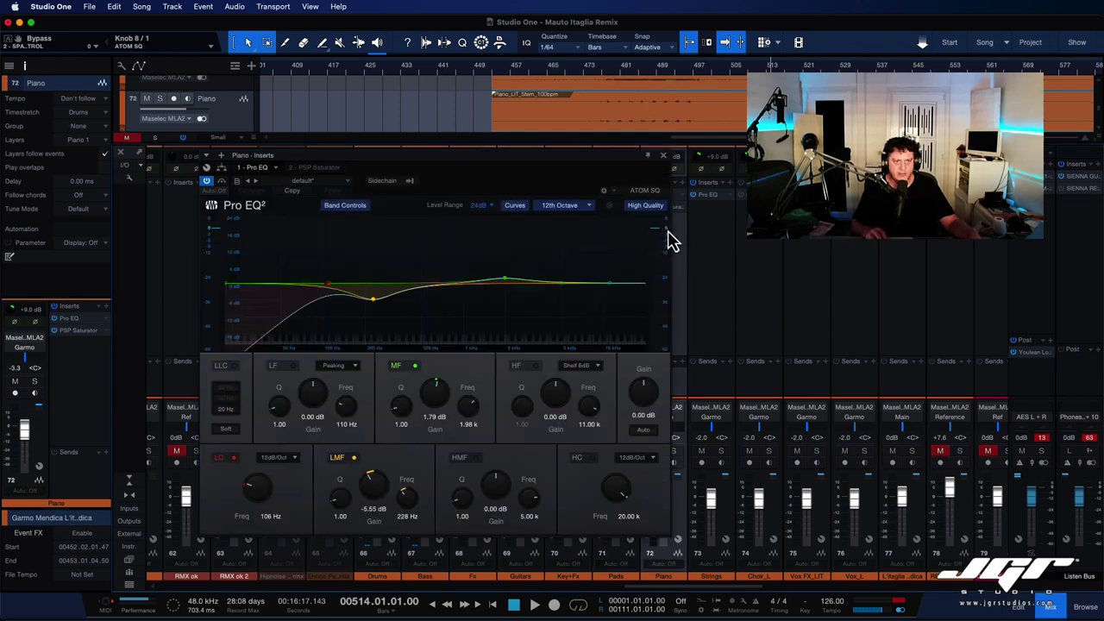
{"action": "left_click_drag", "start_coordinate": [636, 156], "coordinate": [546, 156]}
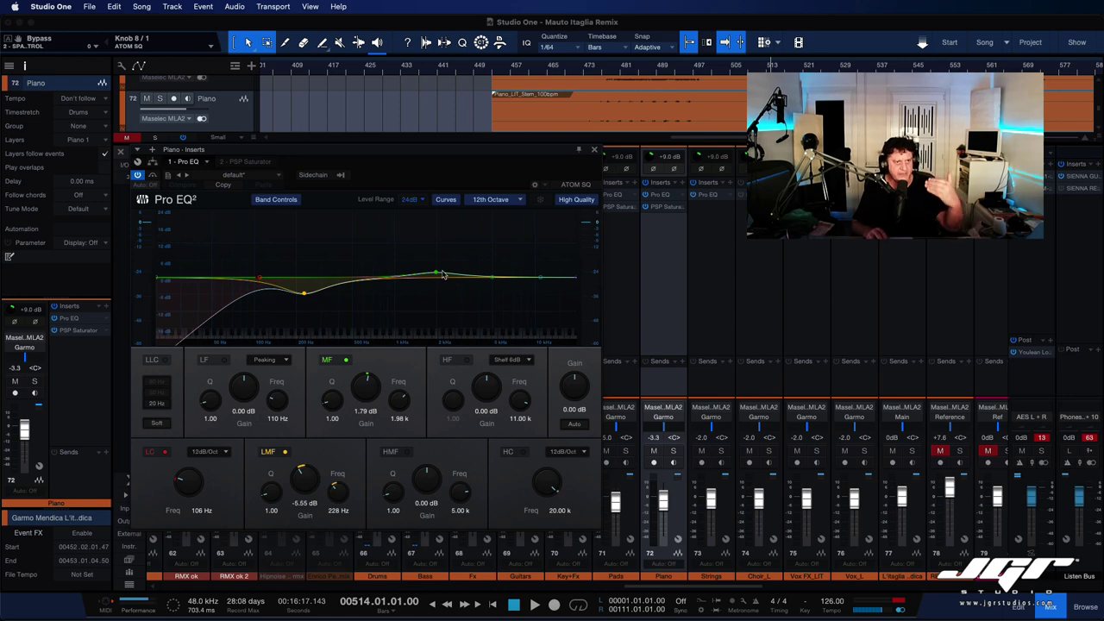
- Review the Pro EQ, Weiss Deess and PSP Saturator inserts on the Vox_L channel
{"action": "scroll", "coordinate": [767, 284], "scroll_direction": "right", "scroll_amount": 1}
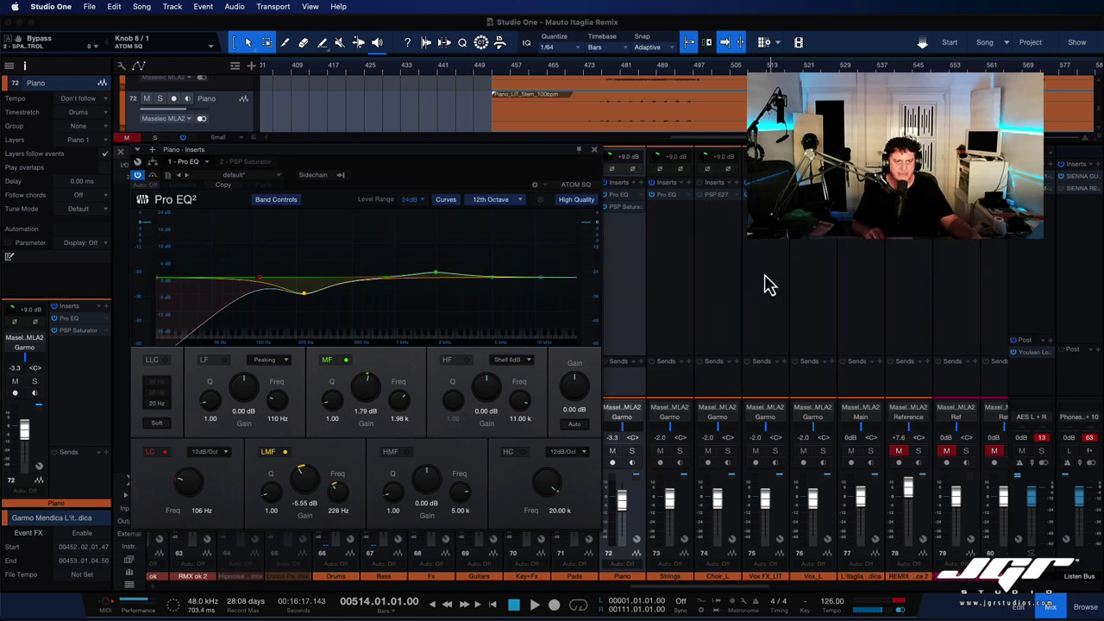
{"action": "scroll", "coordinate": [765, 274], "scroll_direction": "right", "scroll_amount": 2}
{"action": "left_click", "coordinate": [751, 248]}
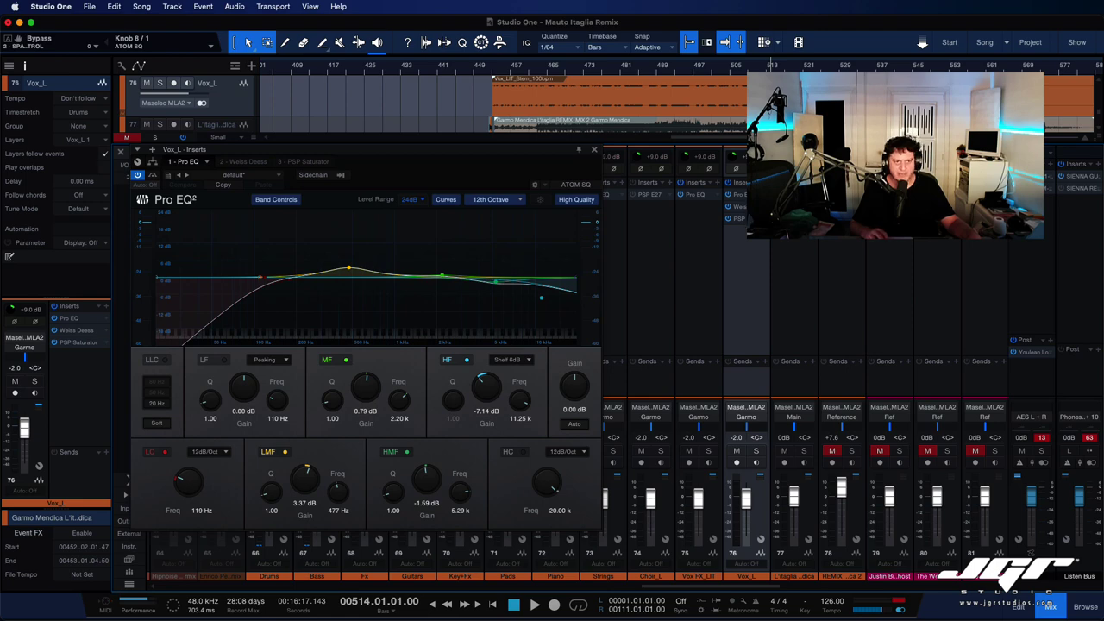
{"action": "double_click", "coordinate": [752, 207]}
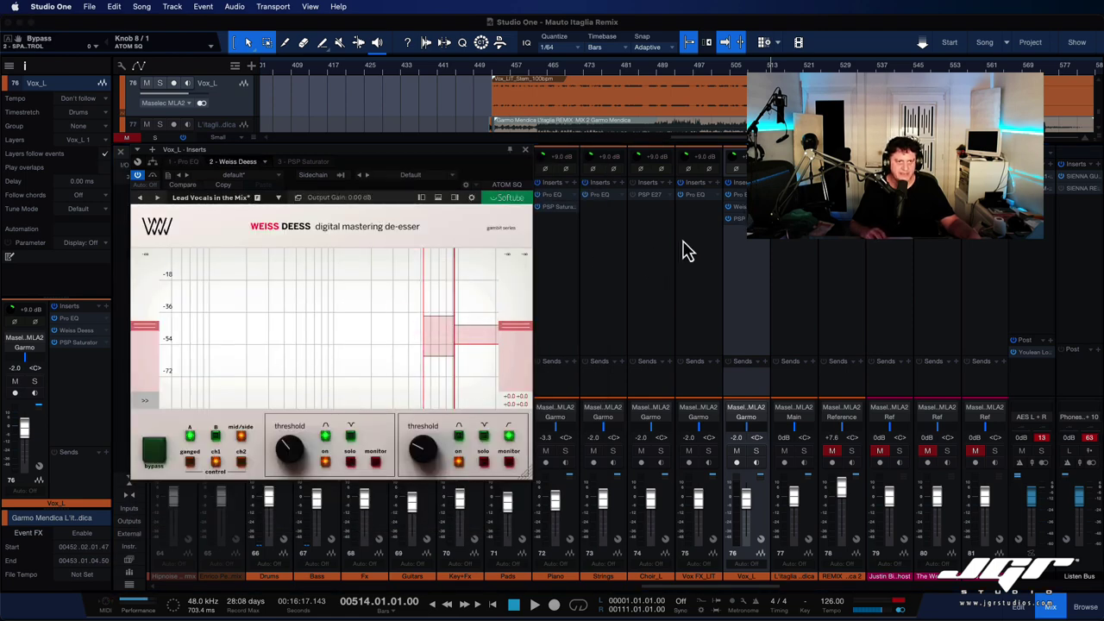
{"action": "double_click", "coordinate": [746, 220]}
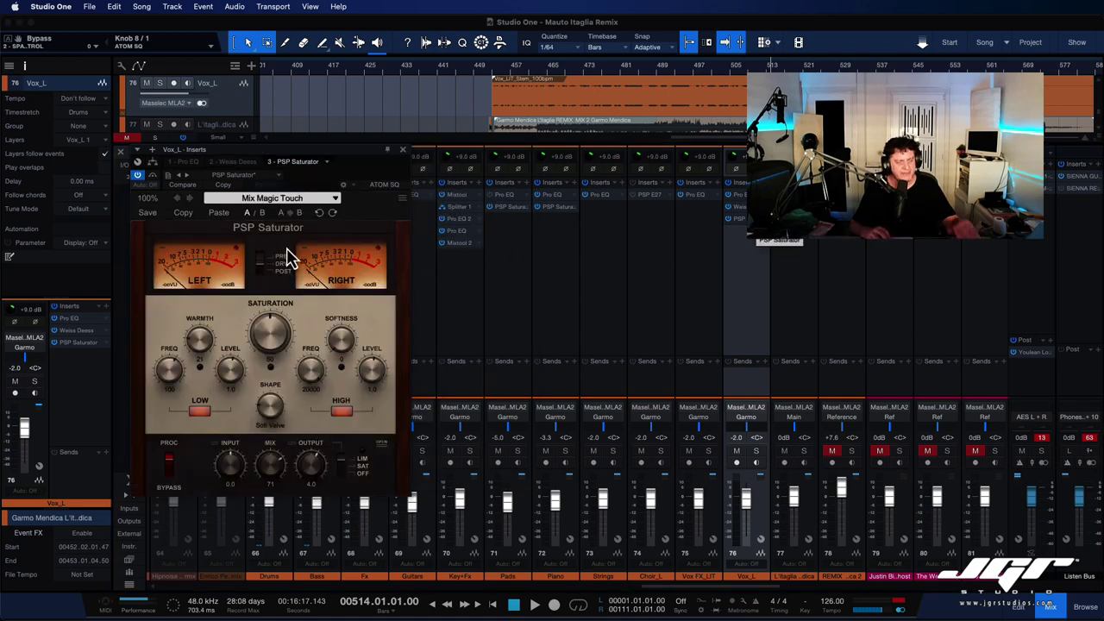
{"action": "scroll", "coordinate": [714, 273], "scroll_direction": "right", "scroll_amount": 1}
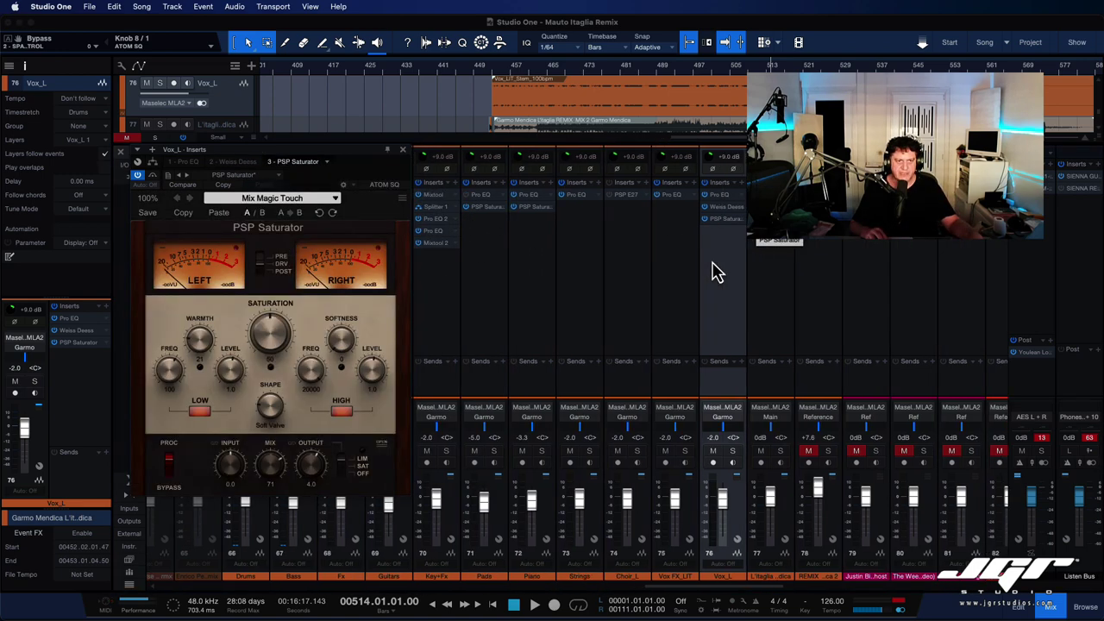
- Close the Vox_L inserts window and look across the mixer from the Garmo stems to the remix buses and back
{"action": "scroll", "coordinate": [714, 272], "scroll_direction": "left", "scroll_amount": 2}
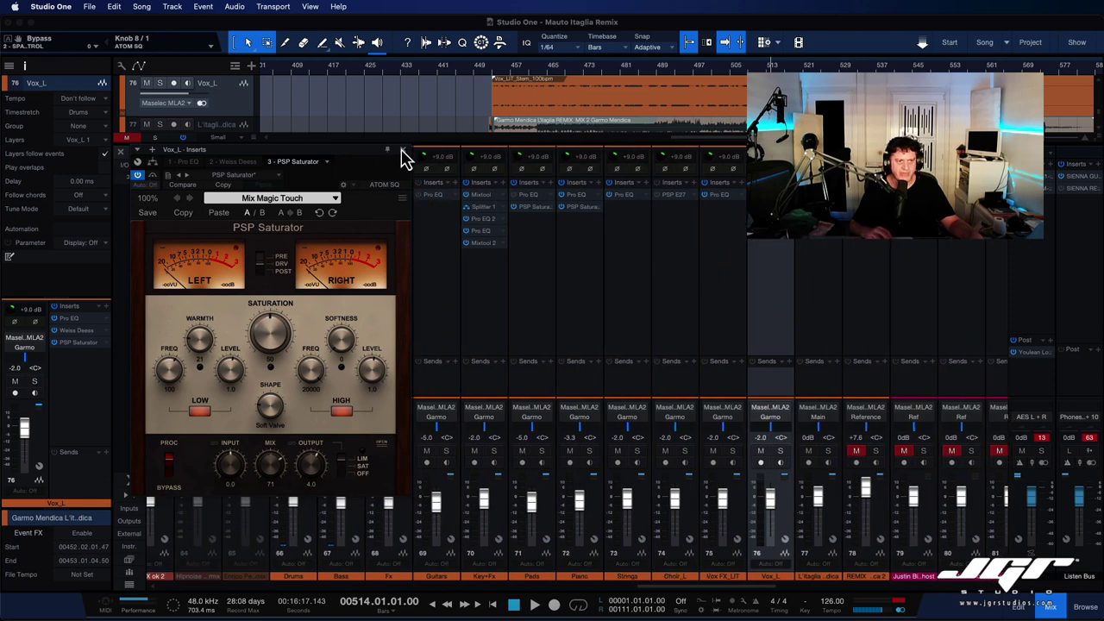
{"action": "left_click", "coordinate": [402, 151]}
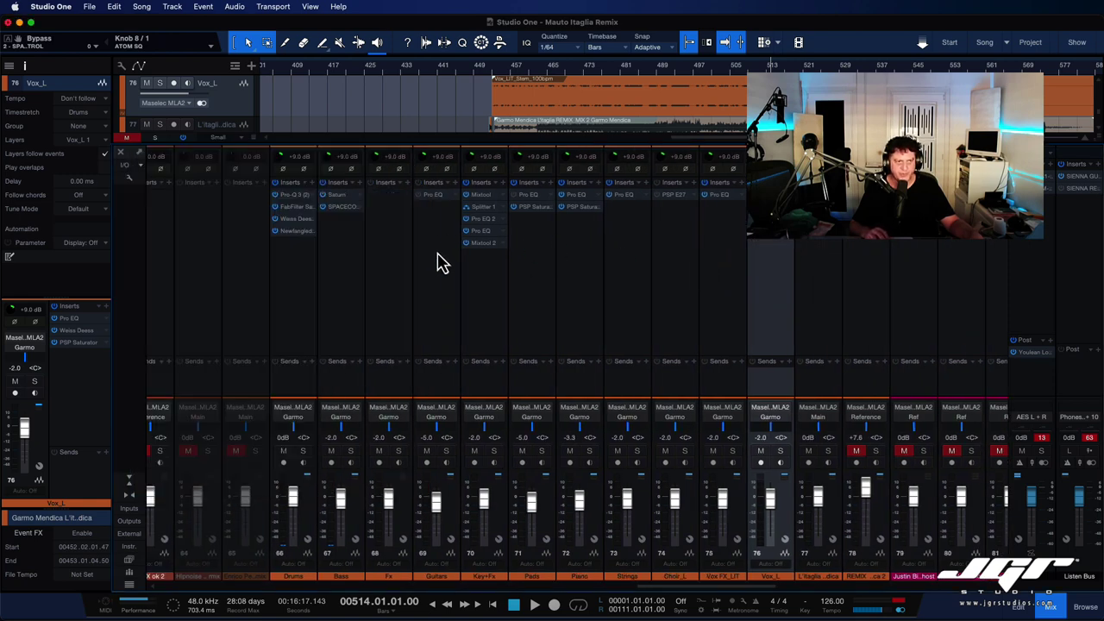
{"action": "scroll", "coordinate": [781, 278], "scroll_direction": "right", "scroll_amount": 10}
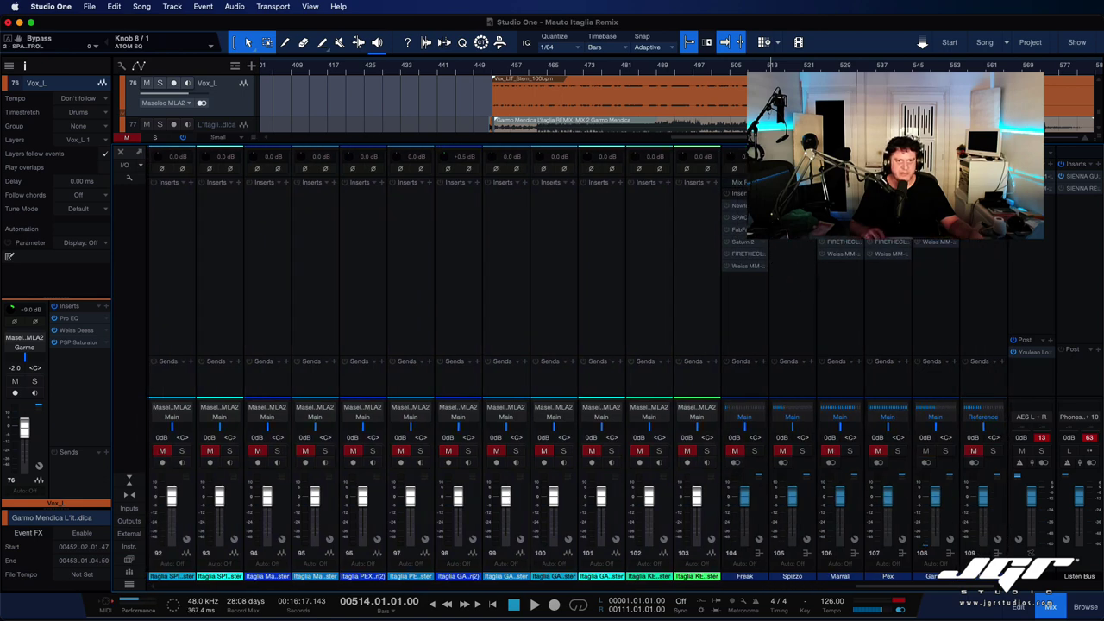
{"action": "scroll", "coordinate": [766, 256], "scroll_direction": "left", "scroll_amount": 2}
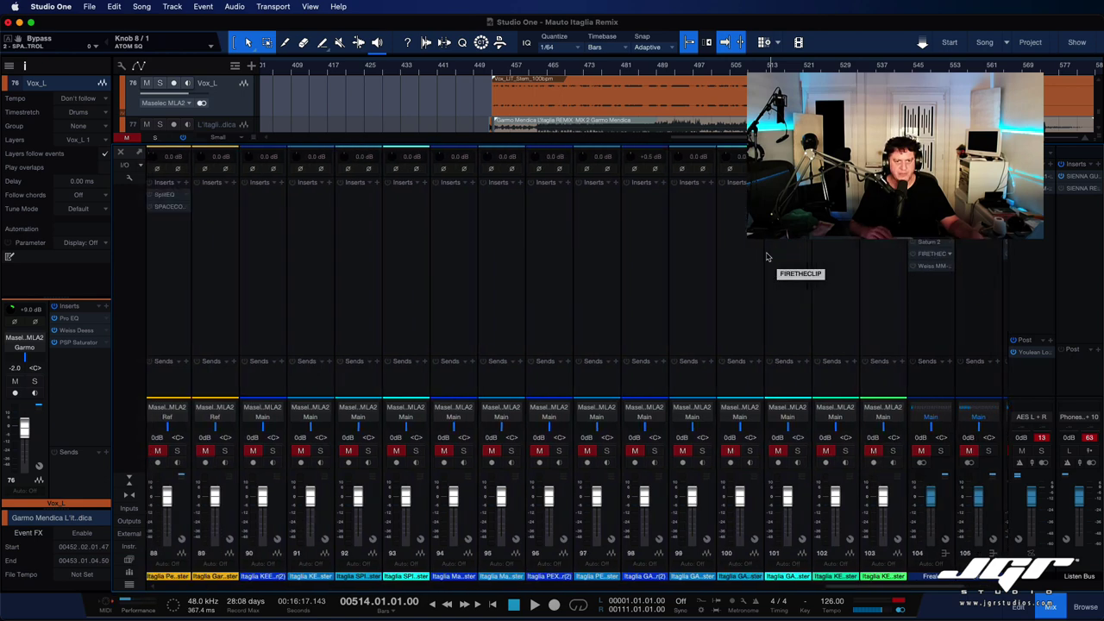
{"action": "scroll", "coordinate": [766, 256], "scroll_direction": "left", "scroll_amount": 8}
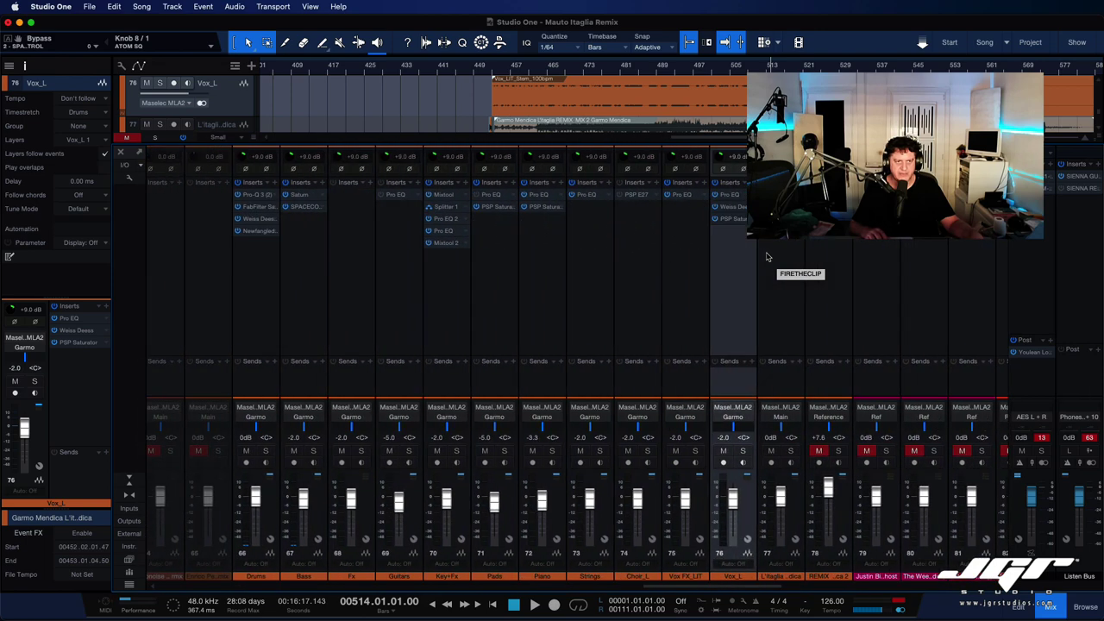
- Play the full Garmo remix from bar 514, compare it with all inserts bypassed and engaged, and stop playback
{"action": "key", "text": "space"}
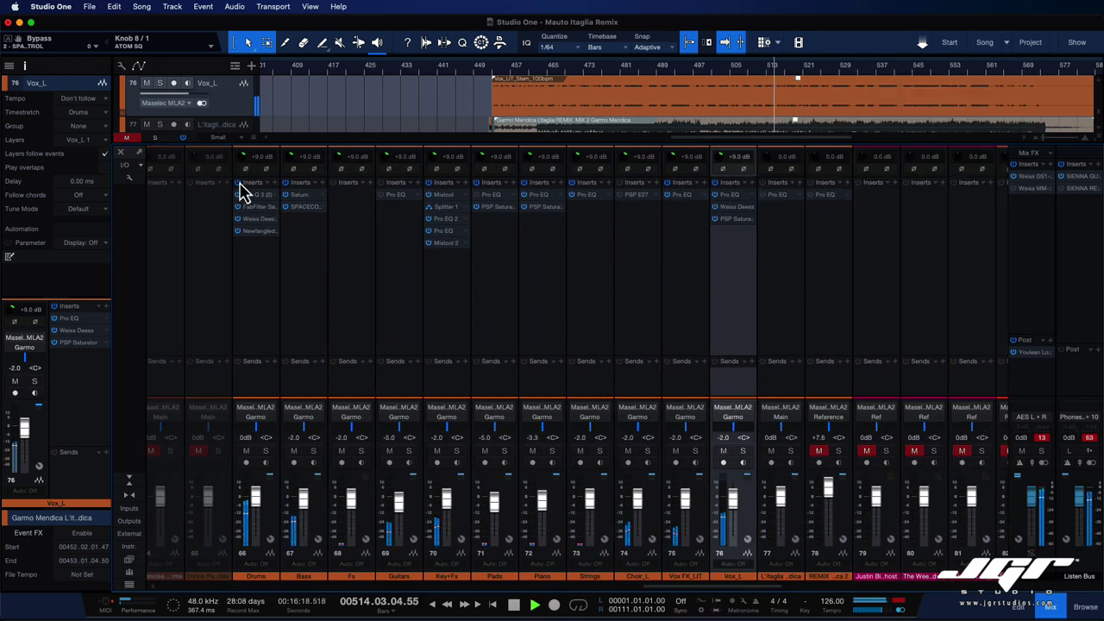
{"action": "left_click", "coordinate": [184, 139]}
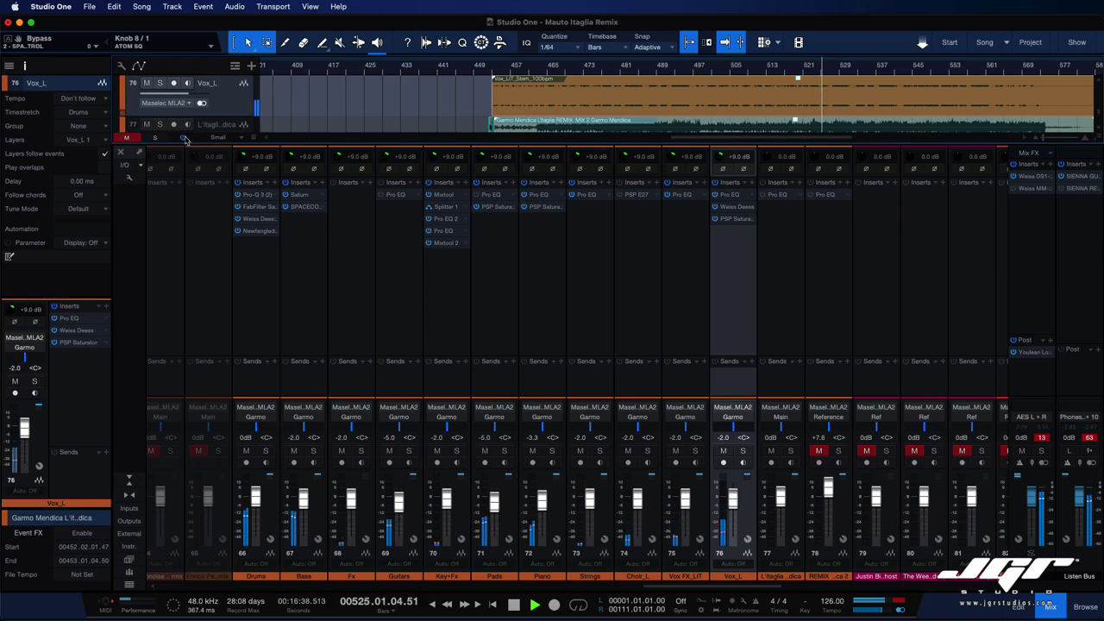
{"action": "left_click", "coordinate": [184, 139]}
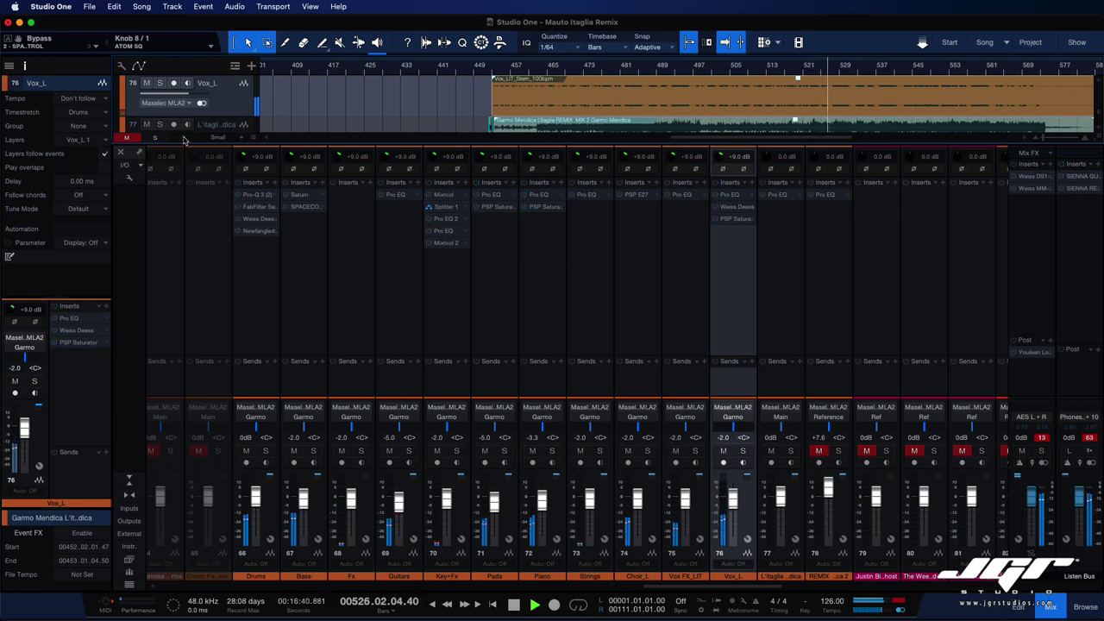
{"action": "key", "text": "space"}
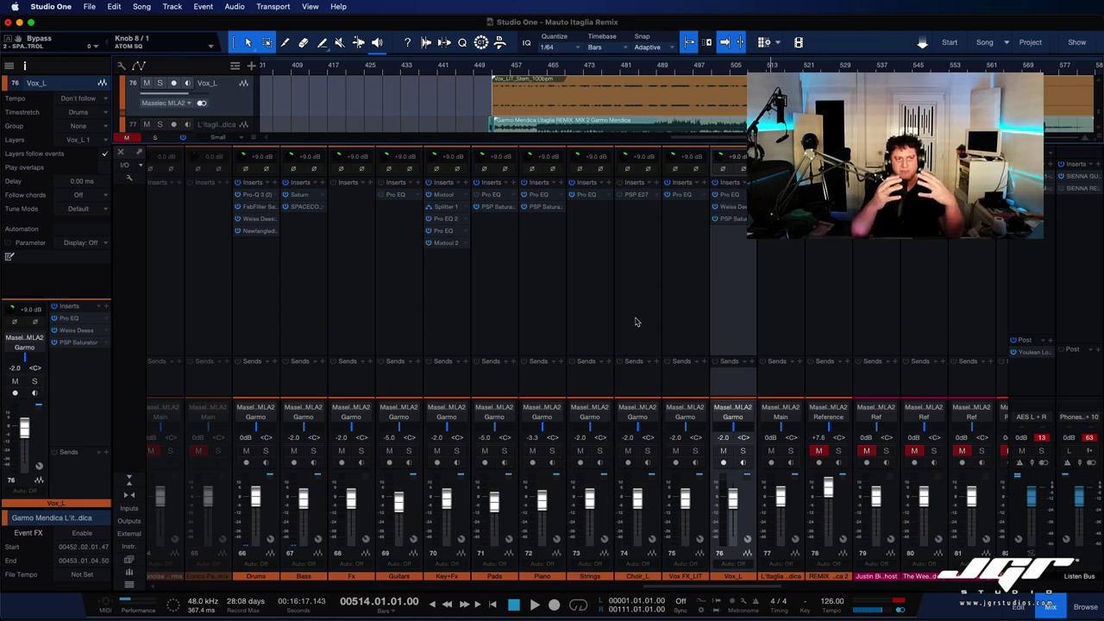
- Select the Garmo bus and review its SPACECONTROL, Newfangled Elevate and FIRETHECLIP 5 inserts
{"action": "scroll", "coordinate": [635, 321], "scroll_direction": "right", "scroll_amount": 2}
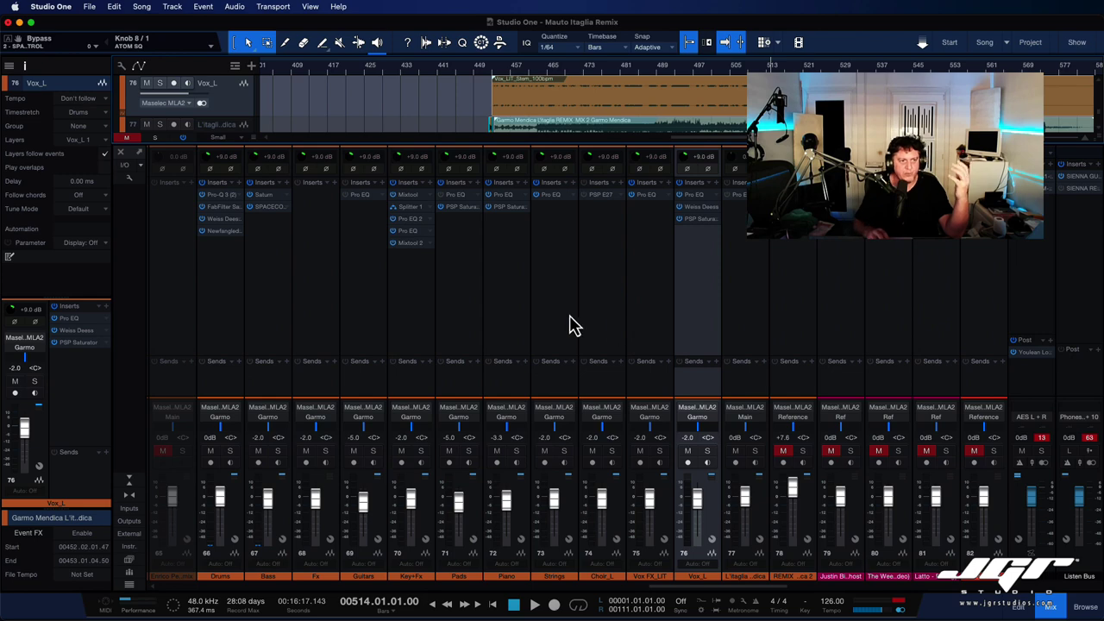
{"action": "scroll", "coordinate": [603, 264], "scroll_direction": "right", "scroll_amount": 2}
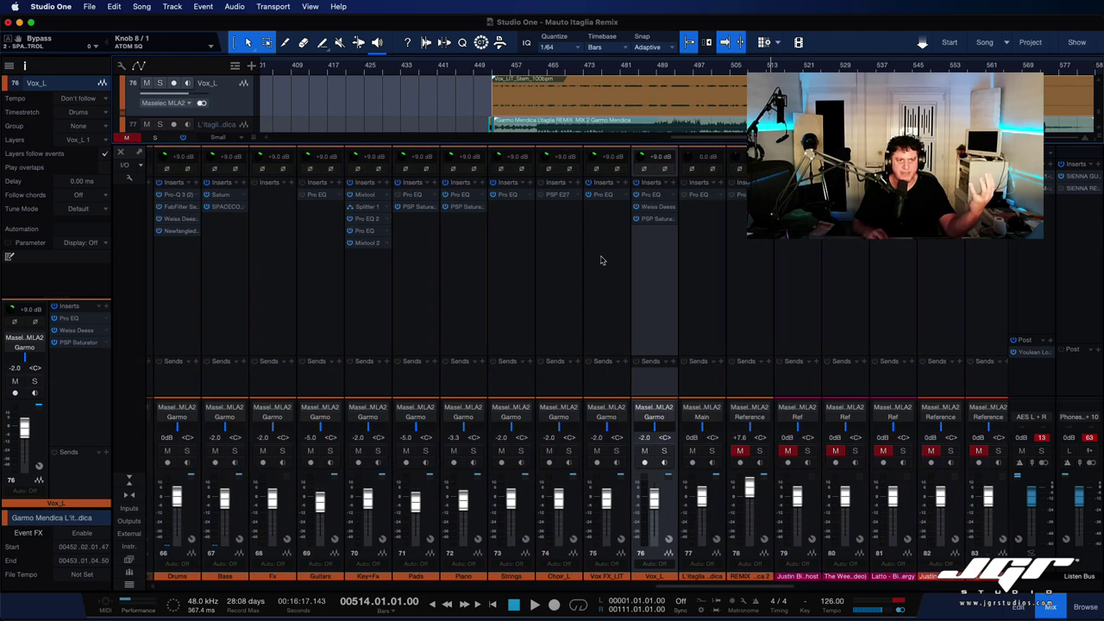
{"action": "scroll", "coordinate": [601, 261], "scroll_direction": "right", "scroll_amount": 5}
{"action": "scroll", "coordinate": [901, 260], "scroll_direction": "right", "scroll_amount": 5}
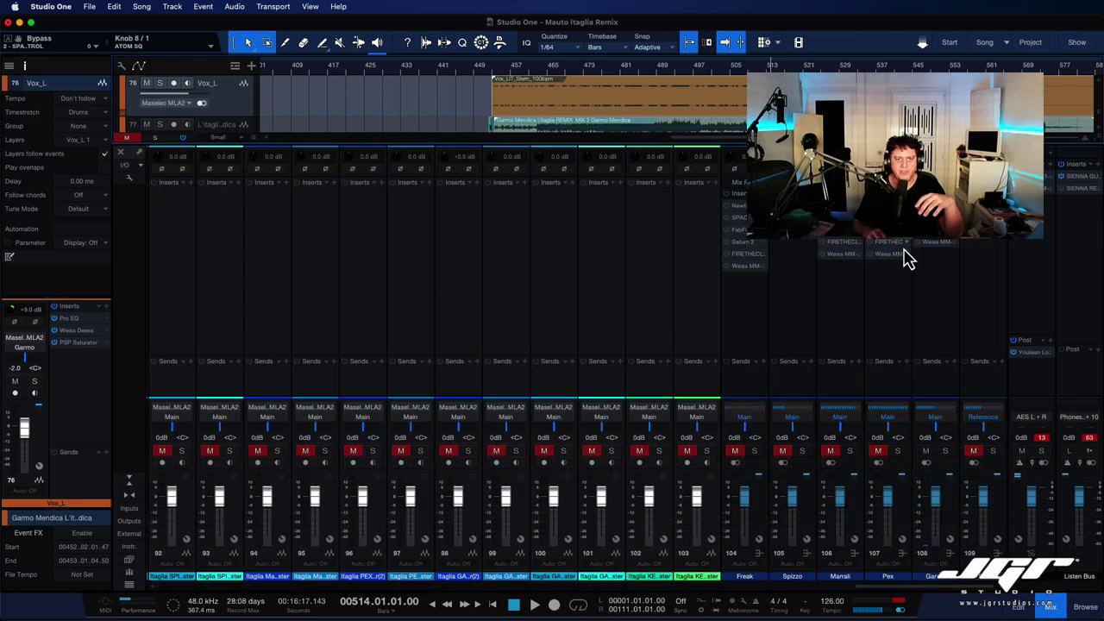
{"action": "left_click", "coordinate": [889, 313]}
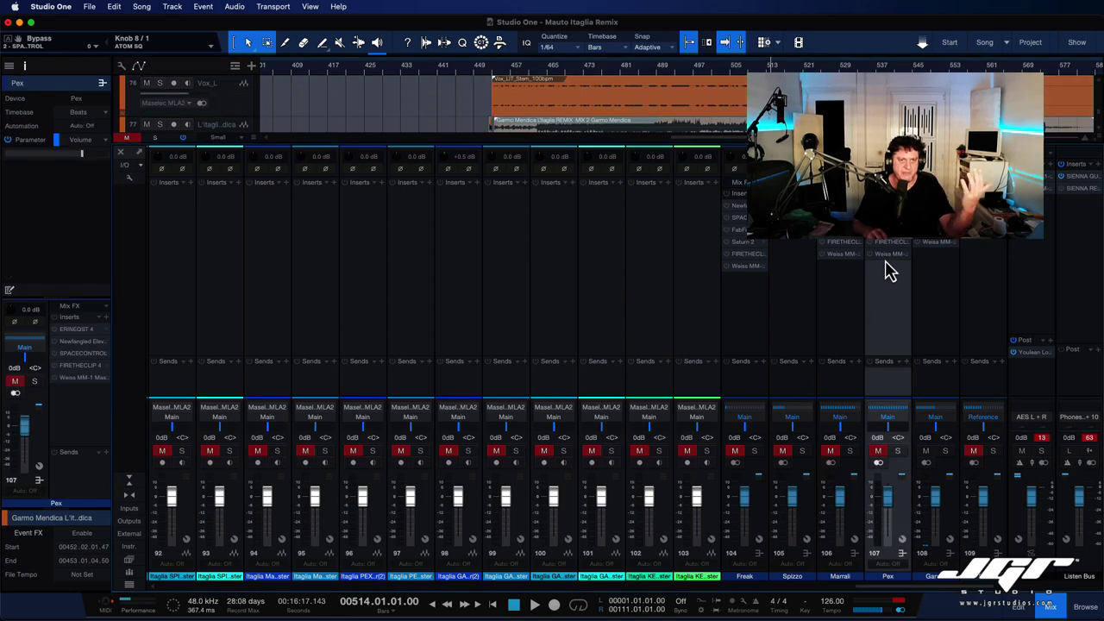
{"action": "left_click", "coordinate": [948, 278]}
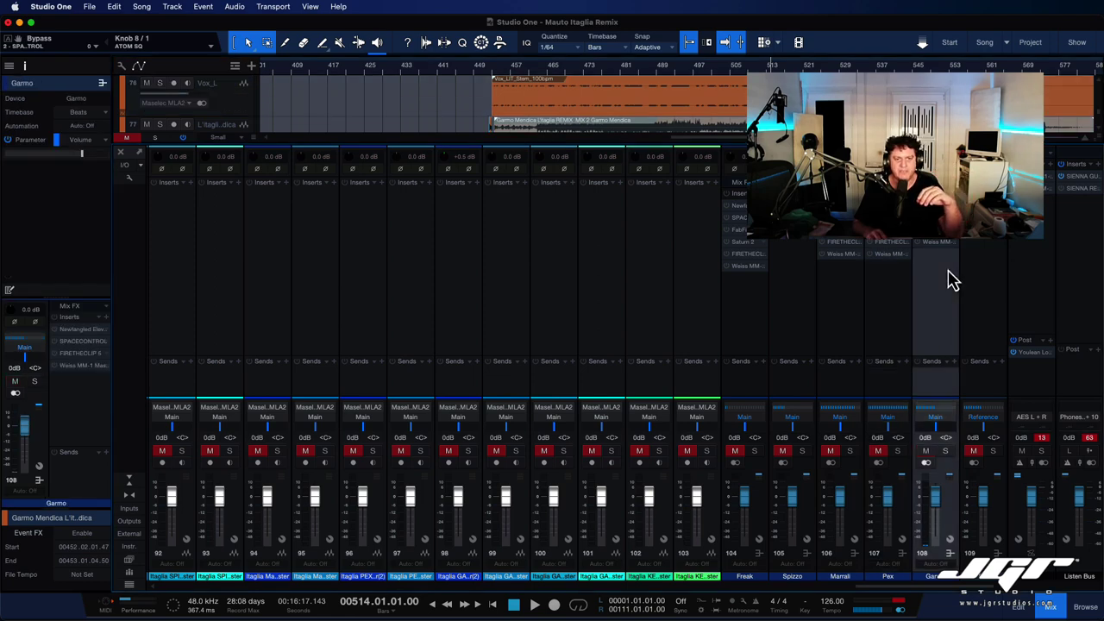
{"action": "double_click", "coordinate": [939, 218]}
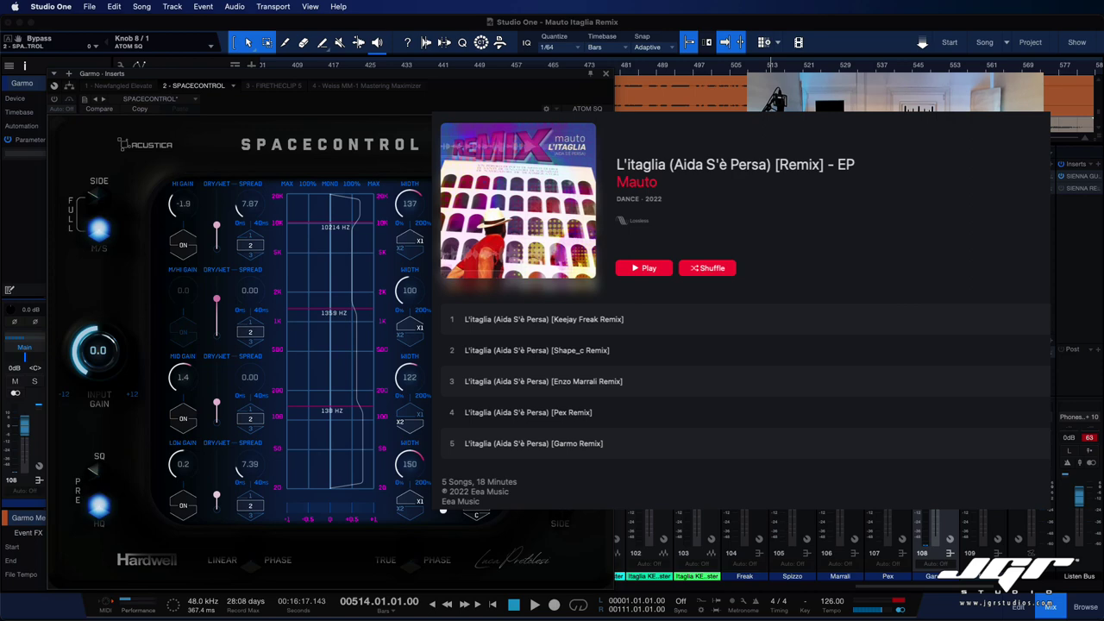
{"action": "left_click", "coordinate": [136, 88]}
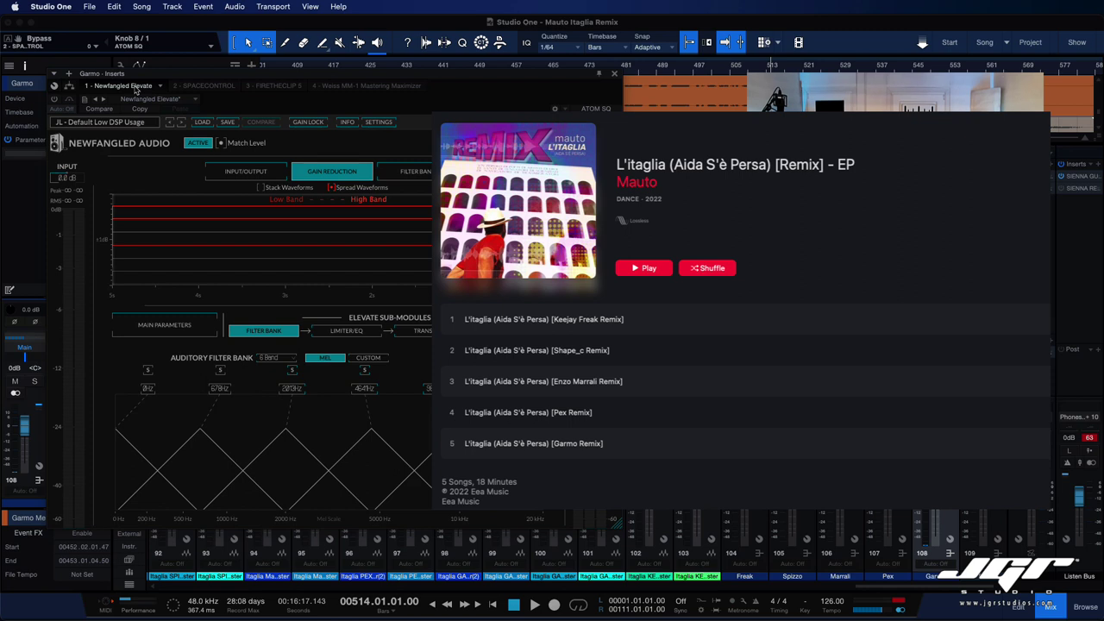
{"action": "left_click", "coordinate": [291, 88]}
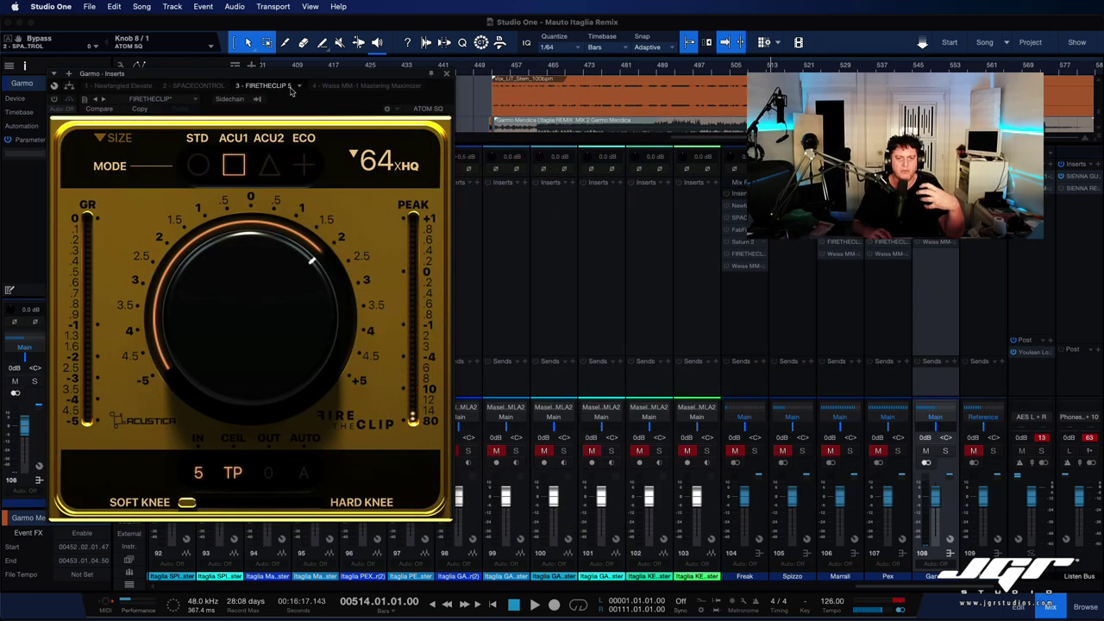